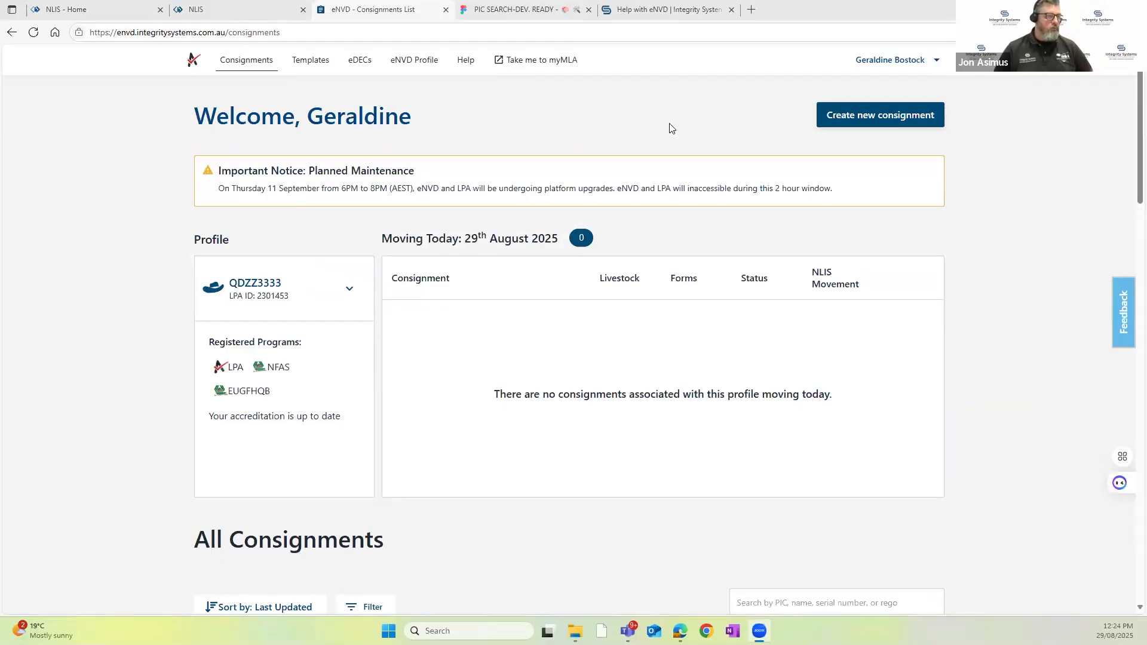
Step: Create a new consignment from the existing cattle template that goes from ENVD Test to Bostock Farms
left_click(881, 117)
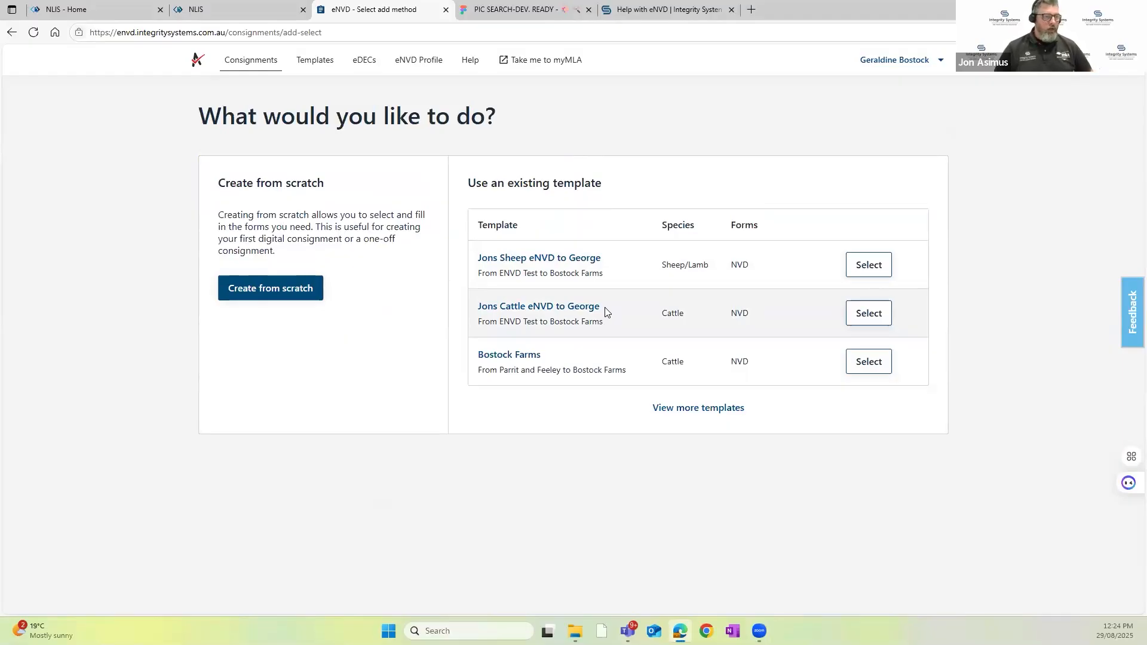
left_click(880, 320)
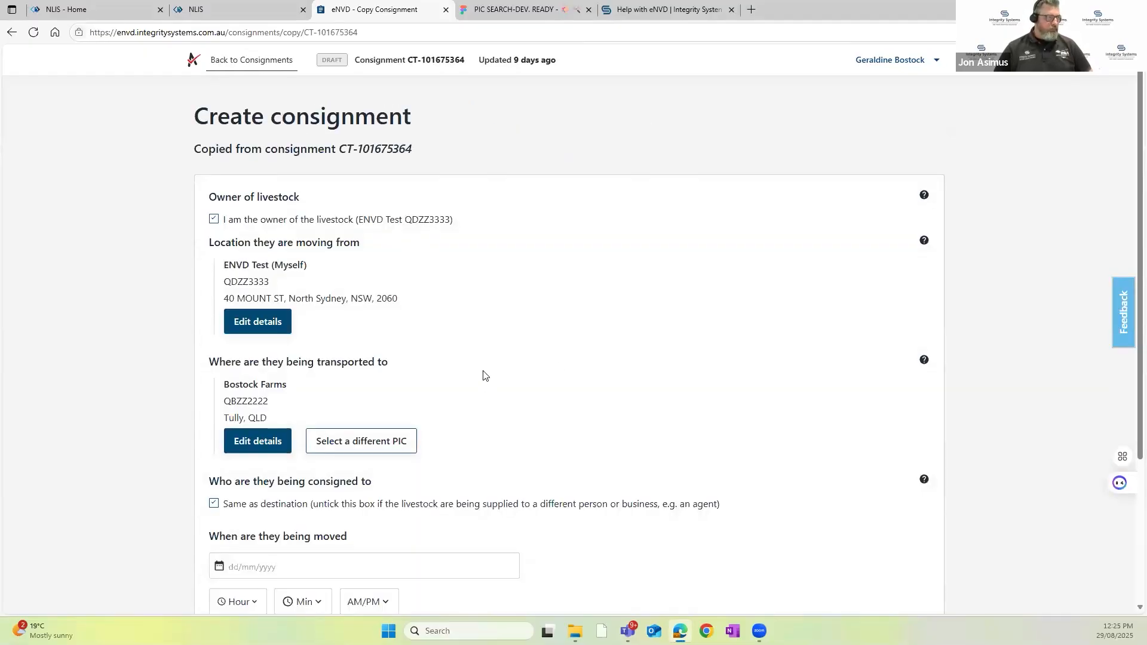
Step: Turn off the same-as-destination consignee option and search the consignee locations for "agent"
scroll(481, 373, "down", 3)
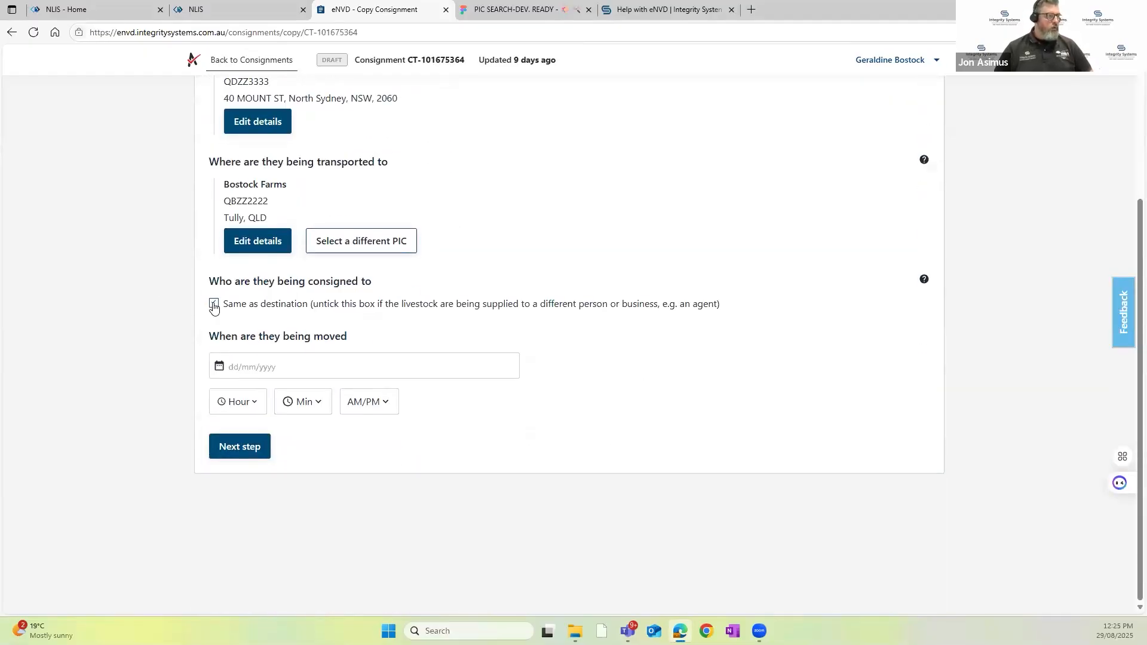
left_click(213, 303)
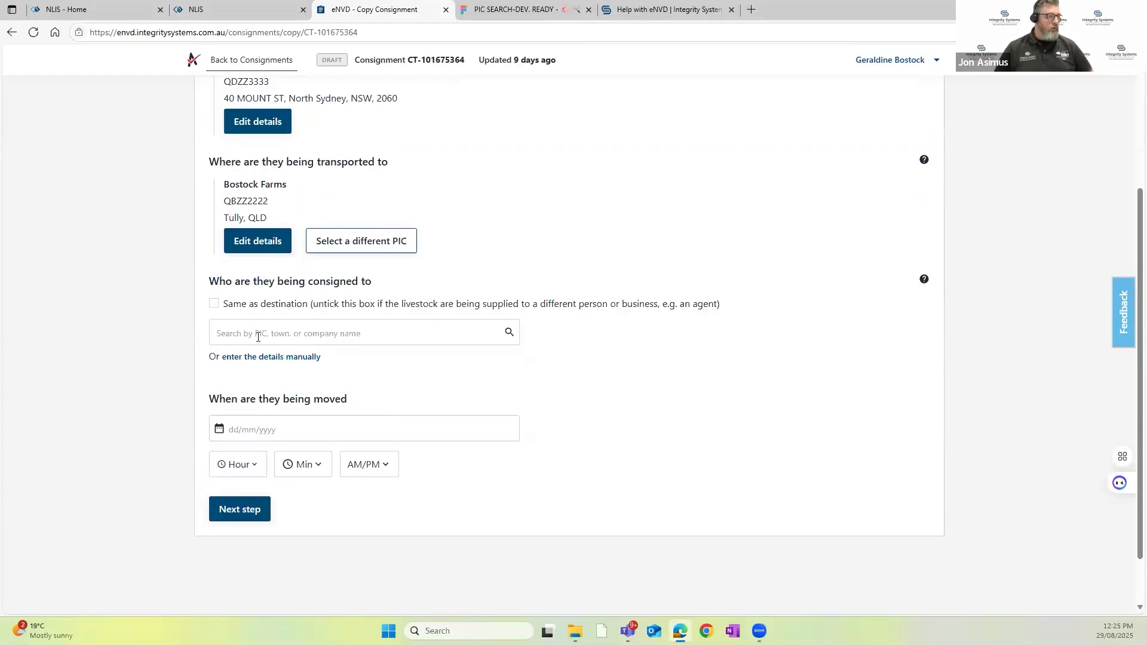
left_click(242, 333)
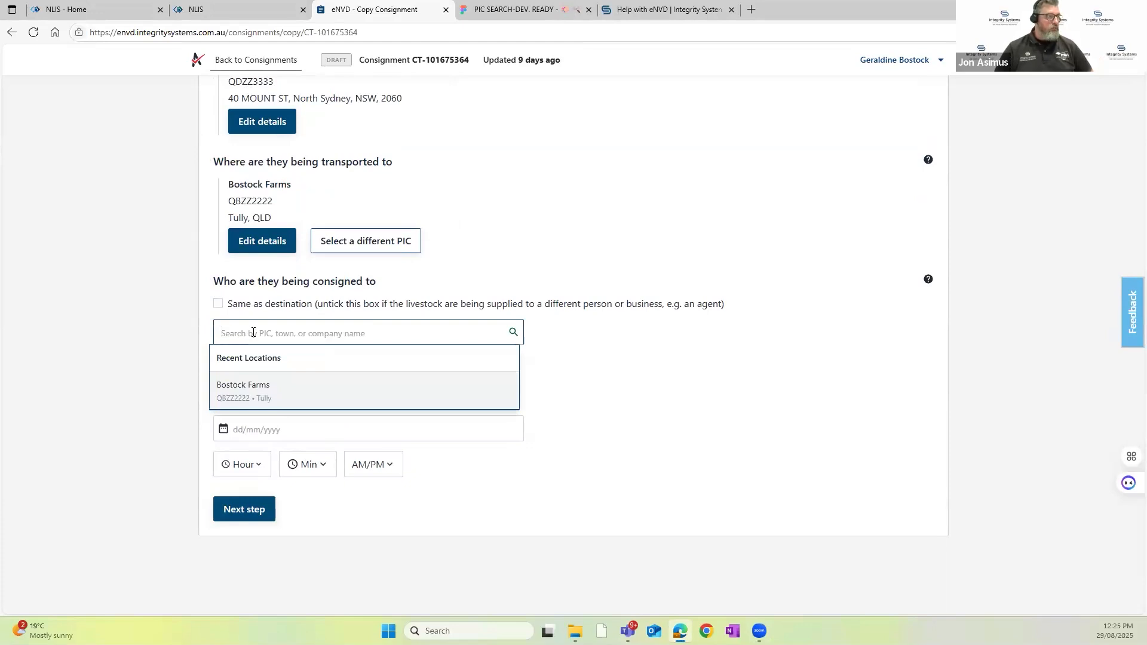
type("ag")
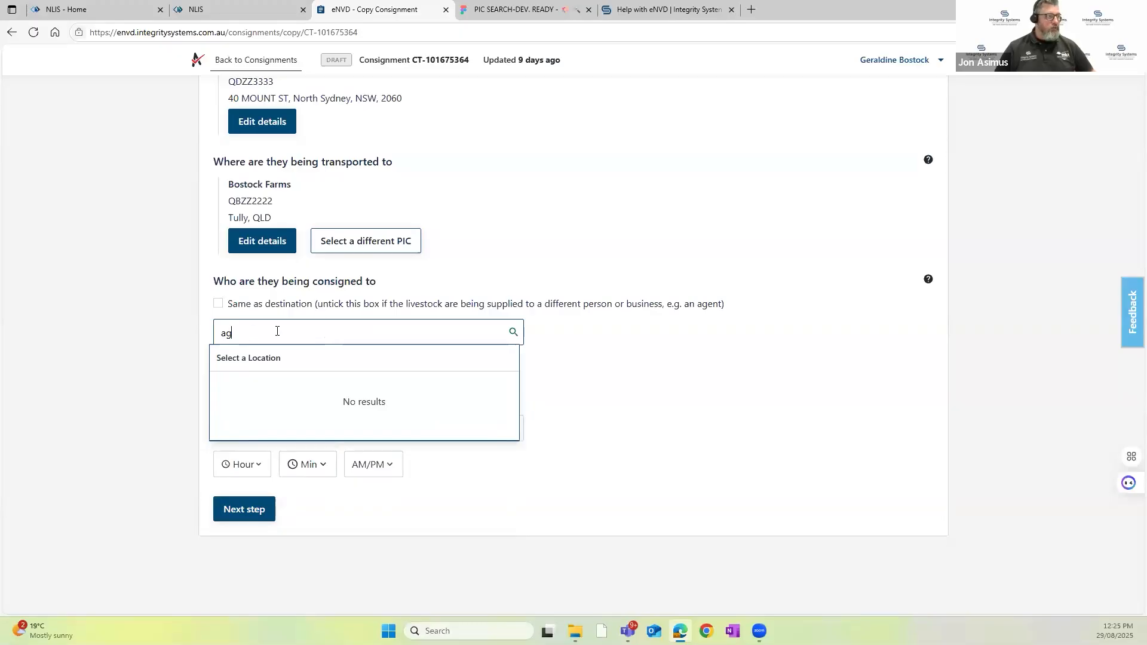
type("ent")
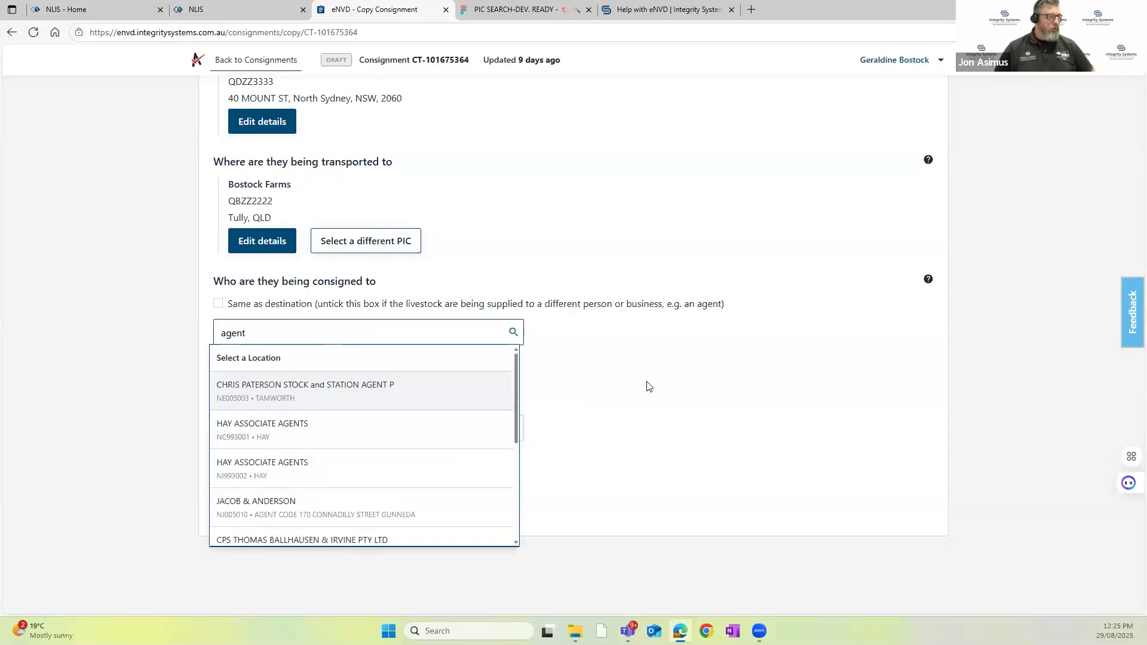
left_click(662, 406)
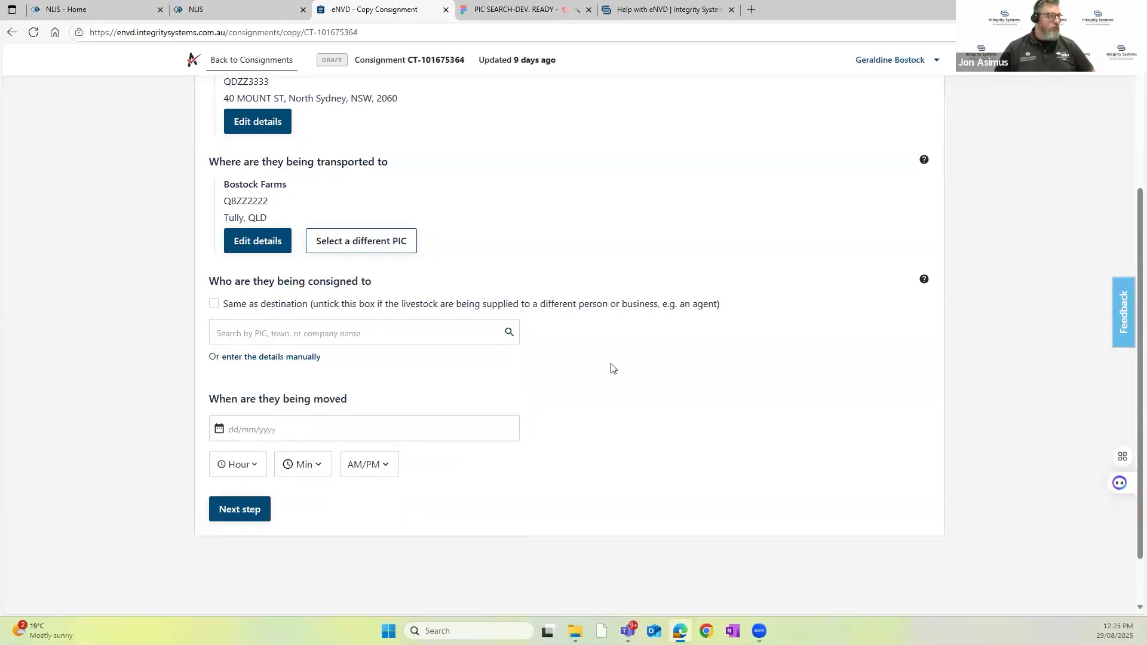
Step: Set the movement date to 29/08/2025, make the consignee the same as the destination, and continue
left_click(269, 430)
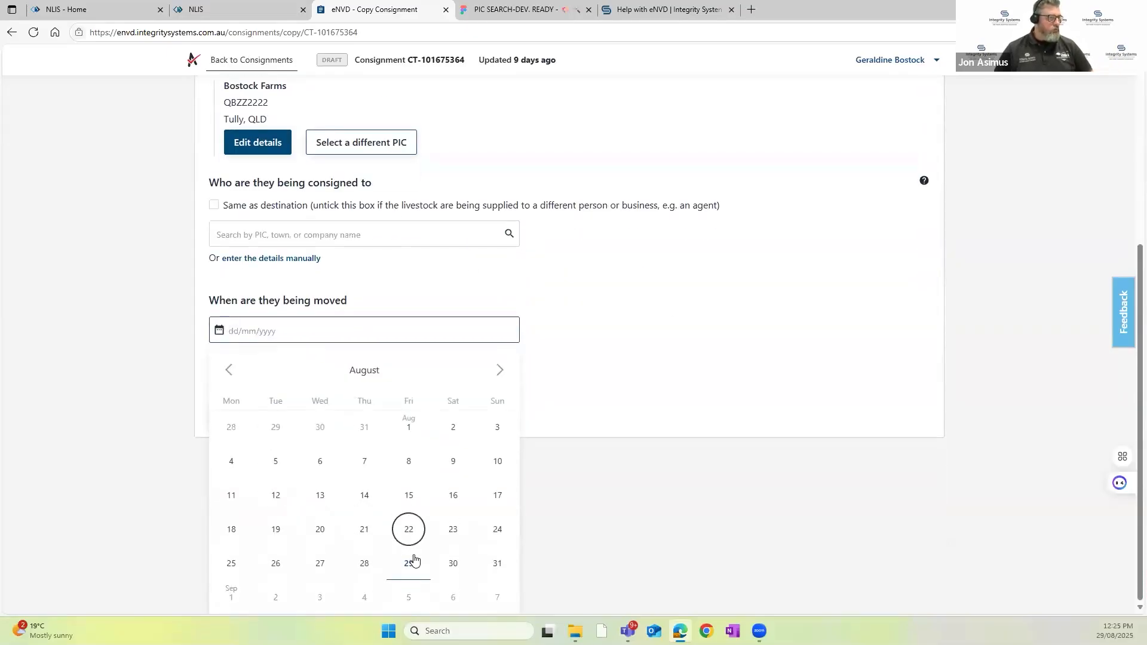
left_click(406, 565)
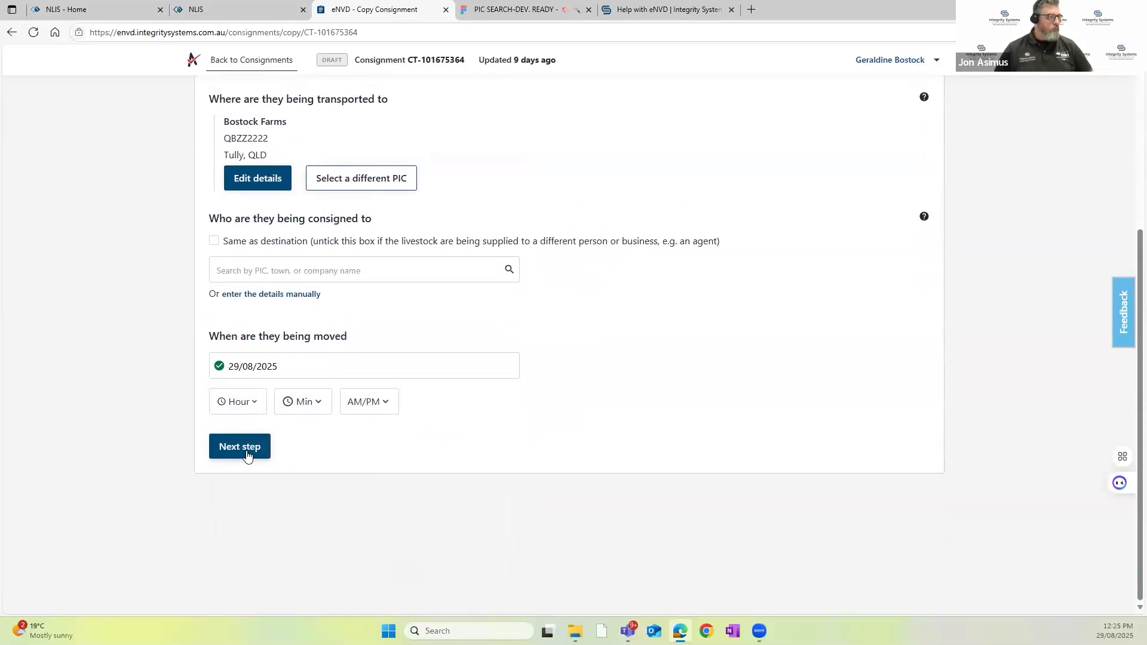
left_click(256, 455)
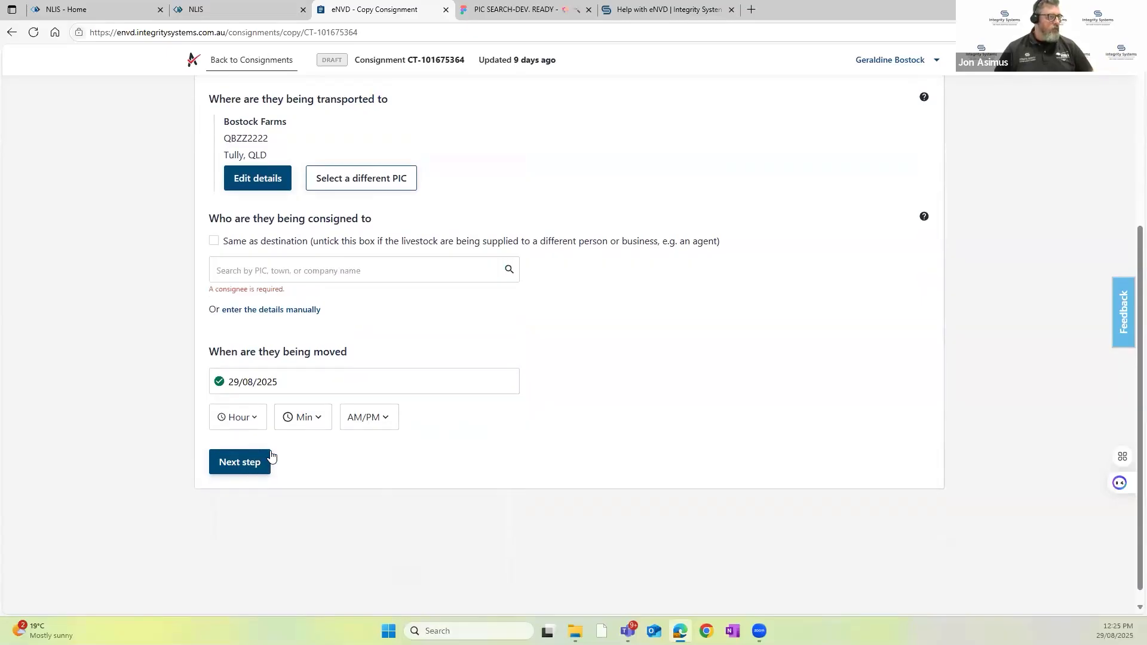
left_click(224, 242)
left_click(242, 448)
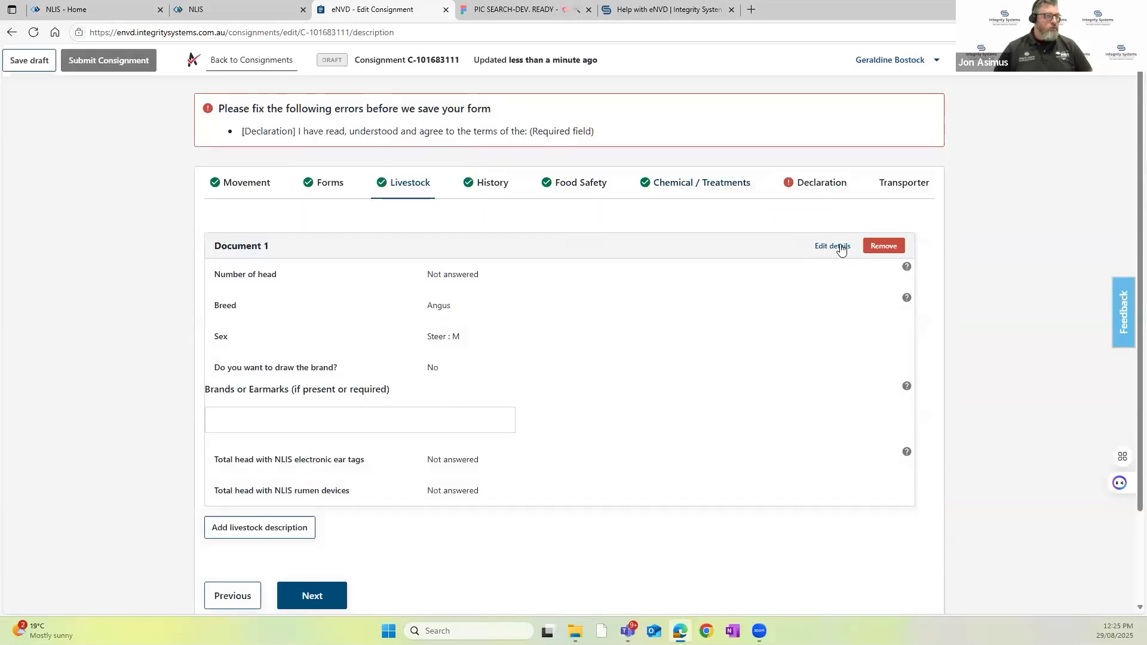
Step: Complete the Document 1 livestock description with 19 head, 19 NLIS electronic ear tags and 0 rumen devices
left_click(839, 247)
left_click(467, 179)
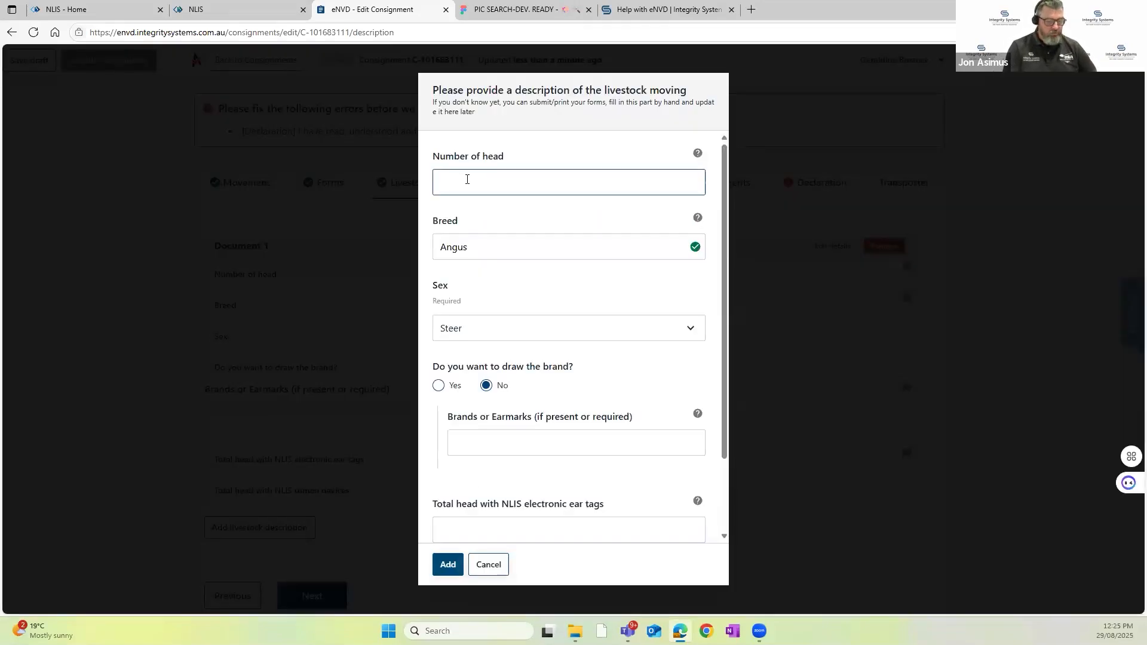
type("19")
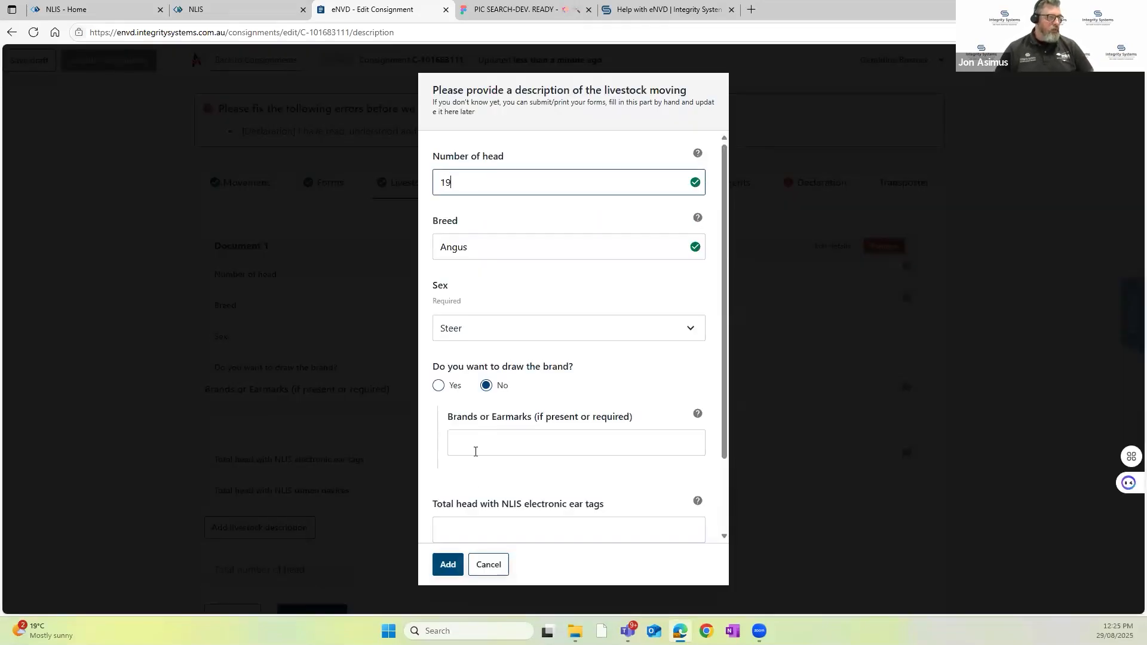
scroll(472, 481, "down", 2)
left_click(463, 433)
type("19")
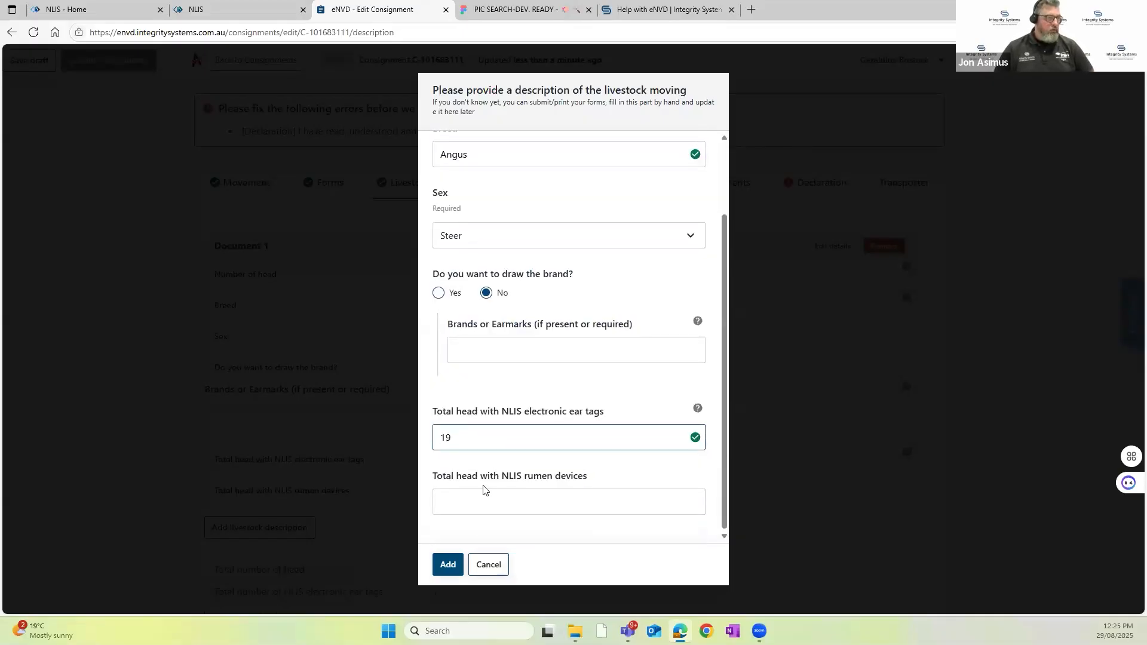
left_click(475, 508)
type("0")
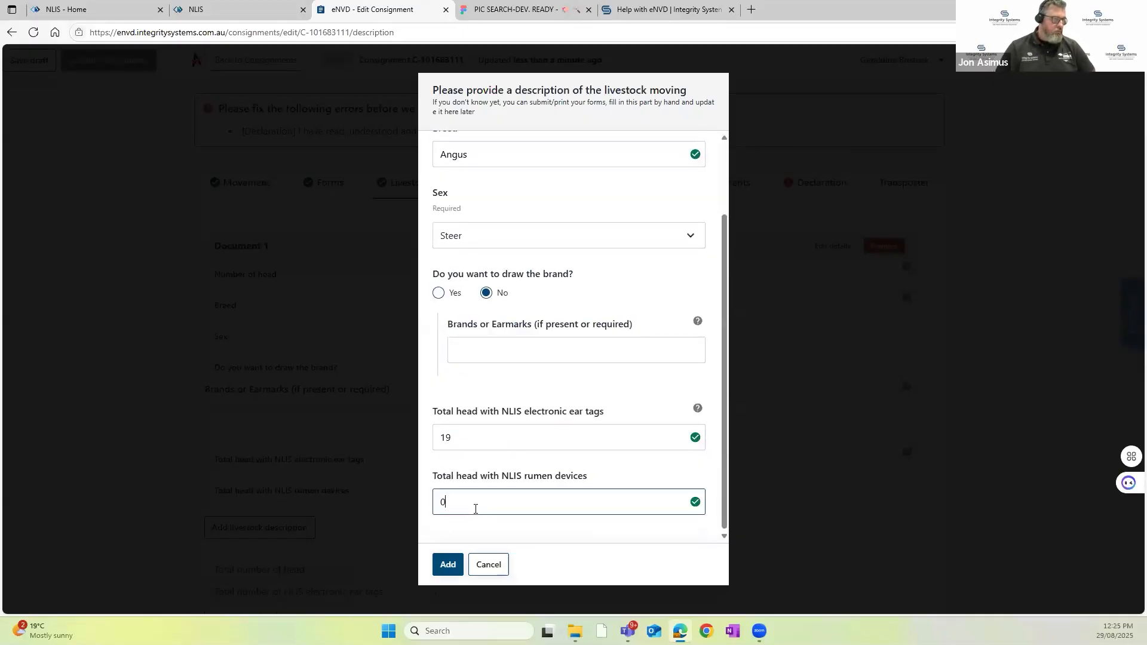
left_click(449, 565)
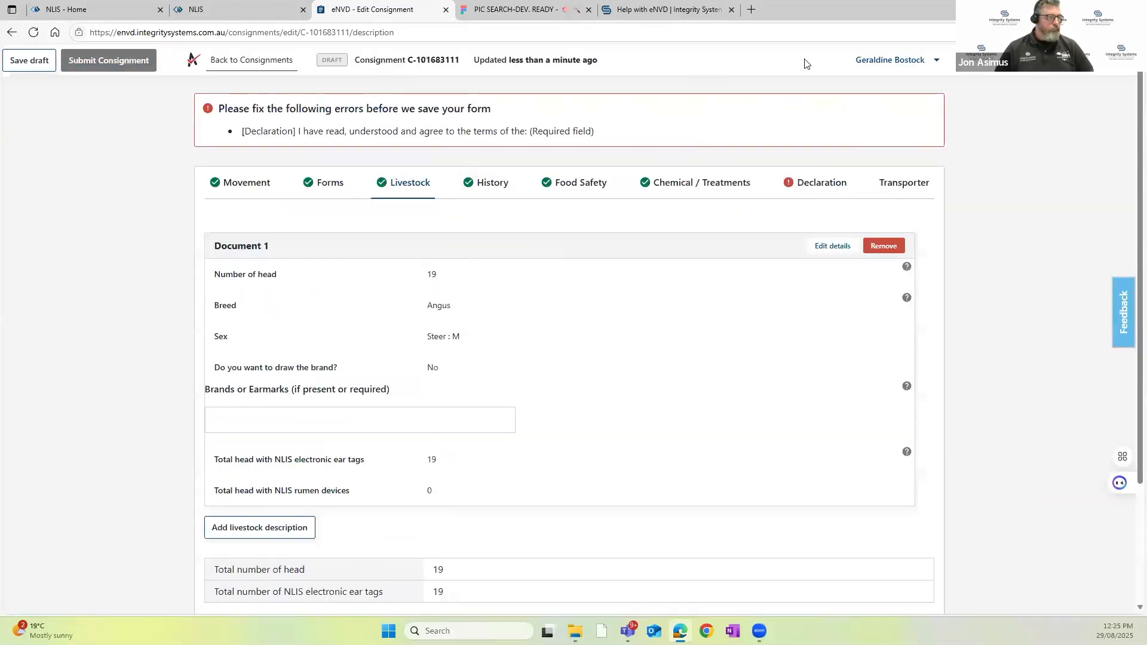
Step: Agree to the NVD terms in the declaration and submit the consignment
left_click(819, 196)
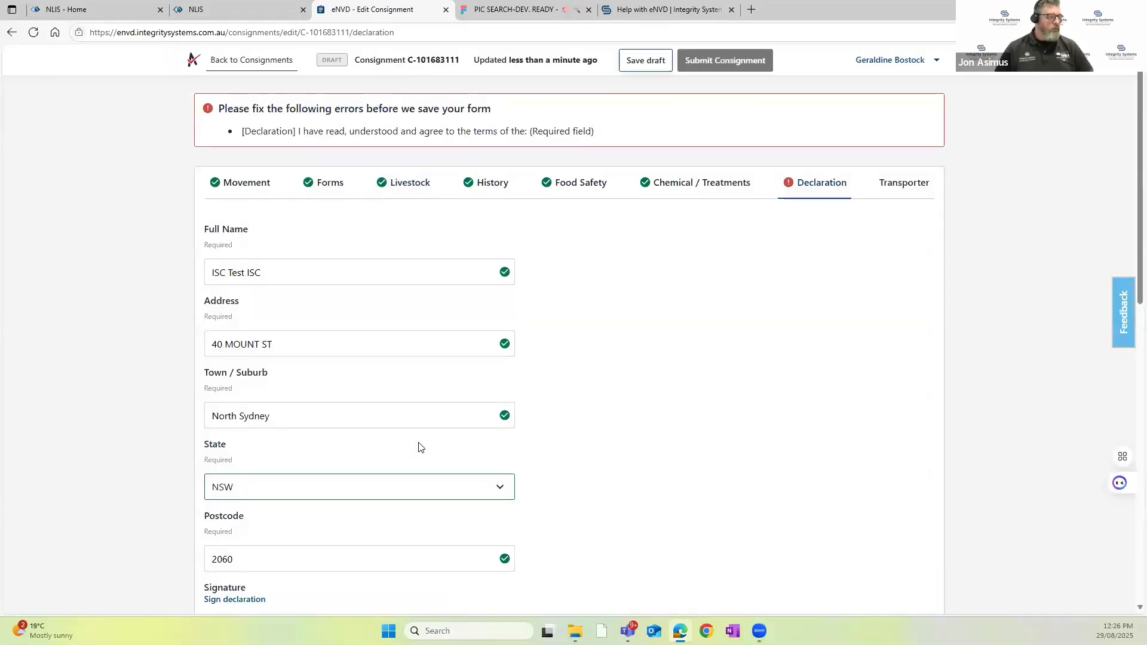
scroll(244, 465, "down", 4)
scroll(233, 465, "down", 3)
left_click(210, 460)
scroll(597, 460, "down", 3)
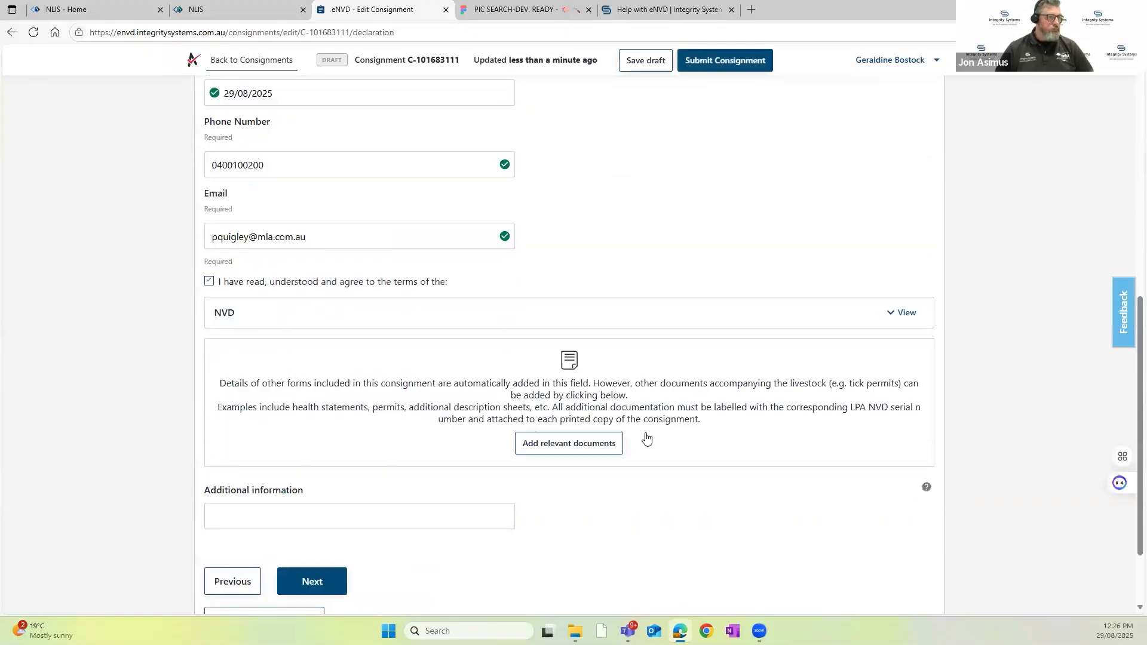
left_click(726, 61)
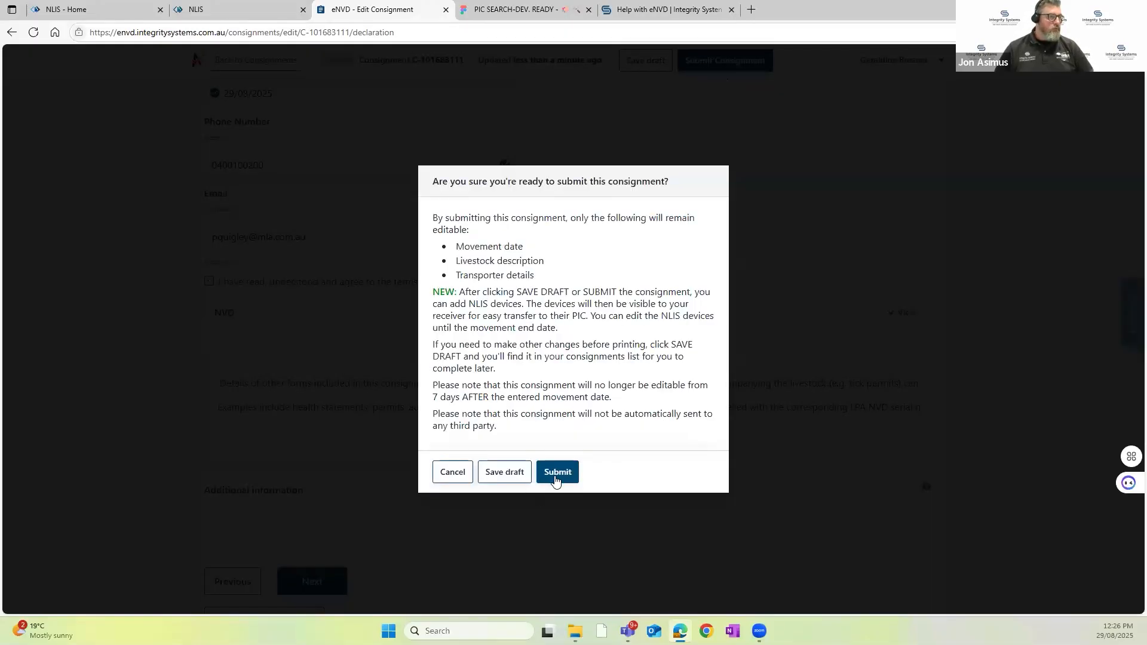
left_click(552, 476)
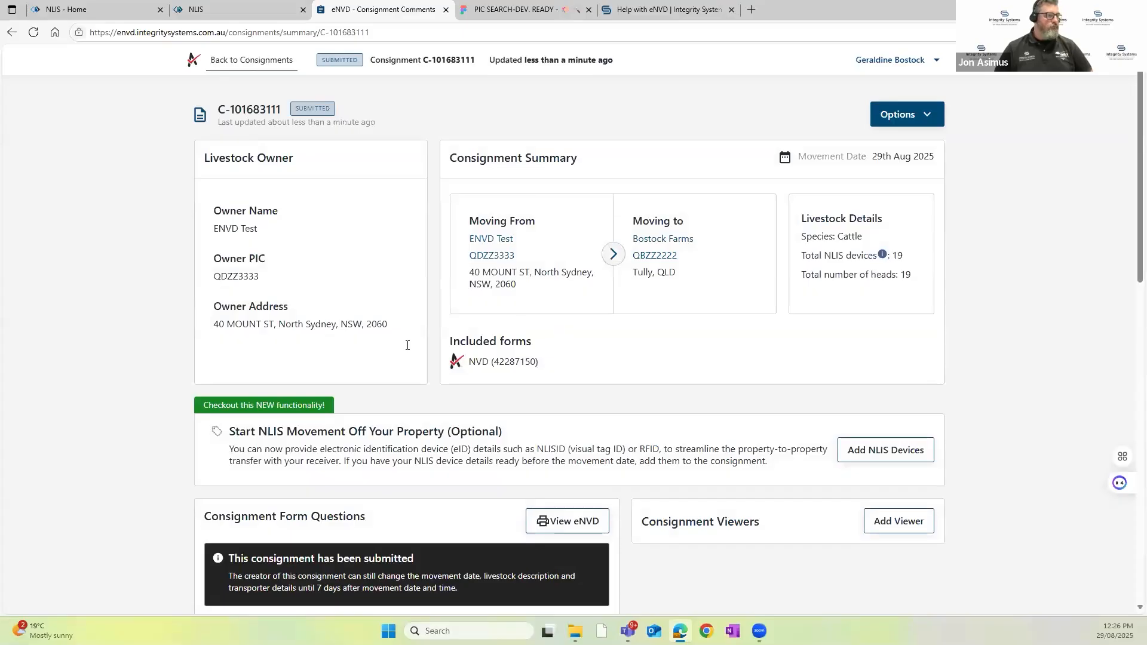
Step: Start adding NLIS devices to the submitted consignment, viewing the manual entry form before returning to file upload
scroll(407, 346, "down", 2)
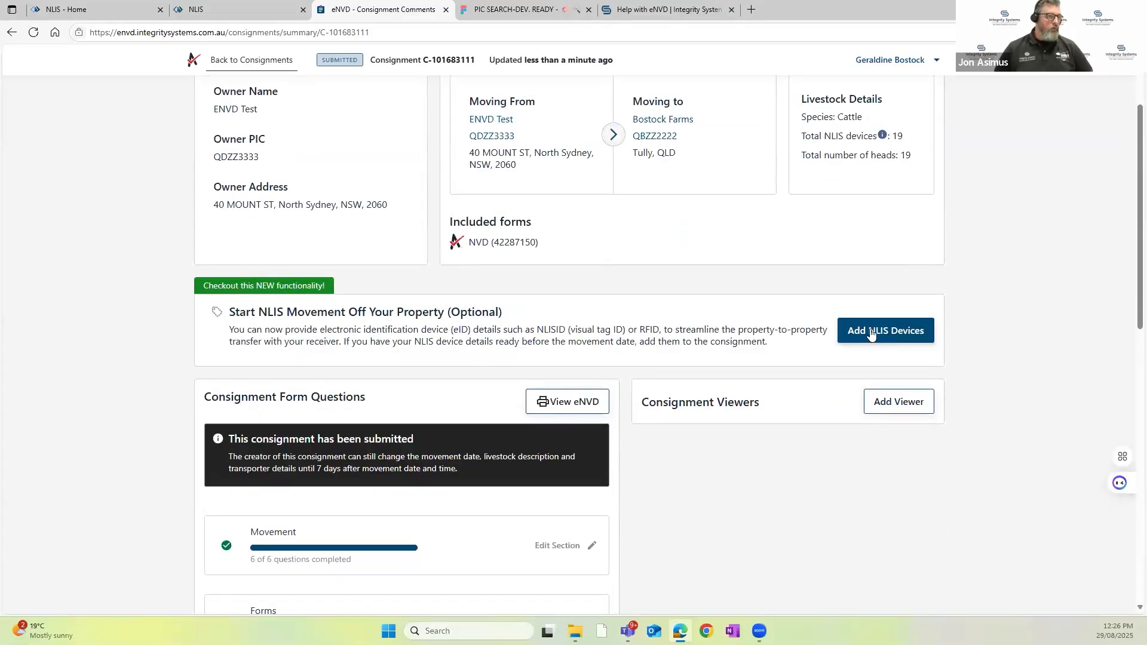
left_click(893, 336)
scroll(197, 315, "down", 2)
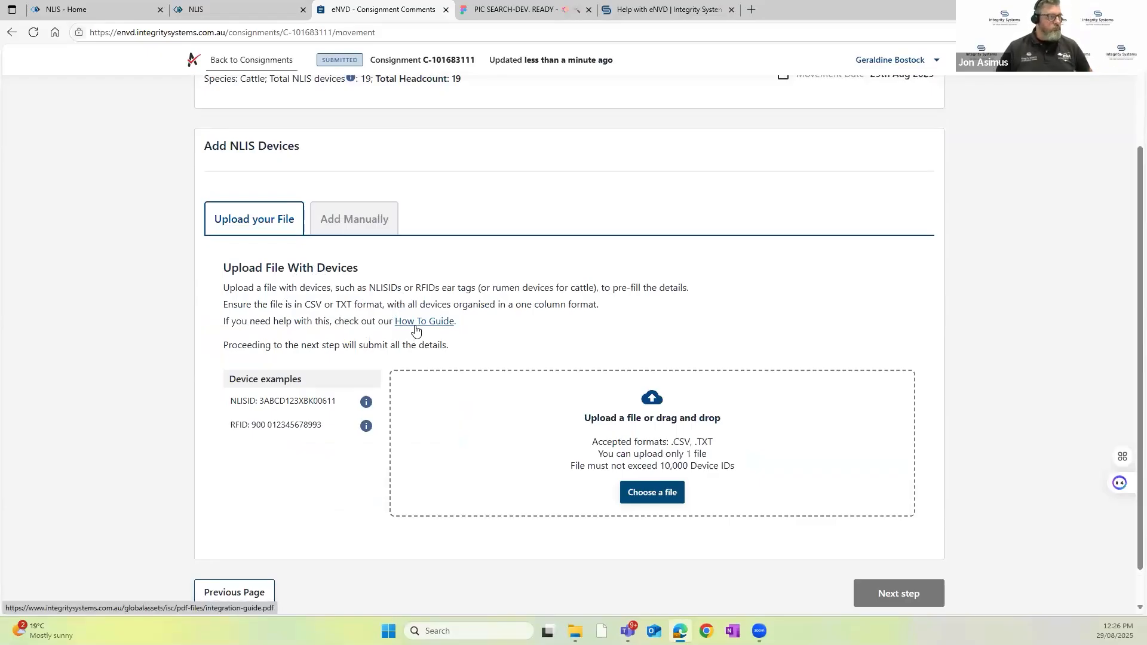
left_click(369, 225)
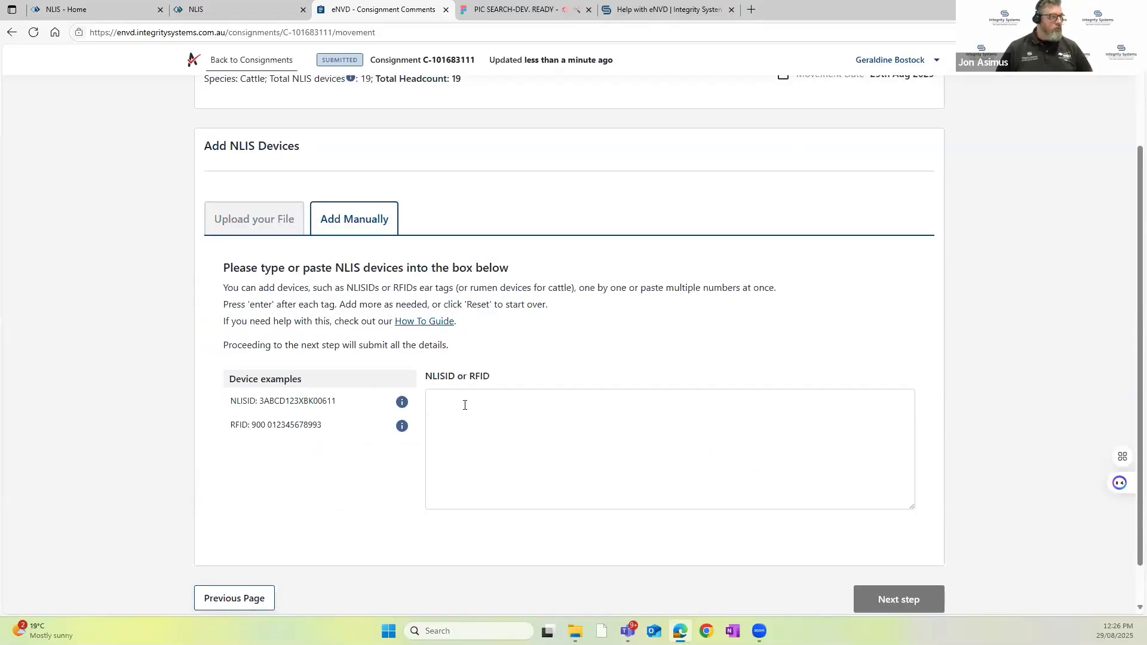
left_click(253, 219)
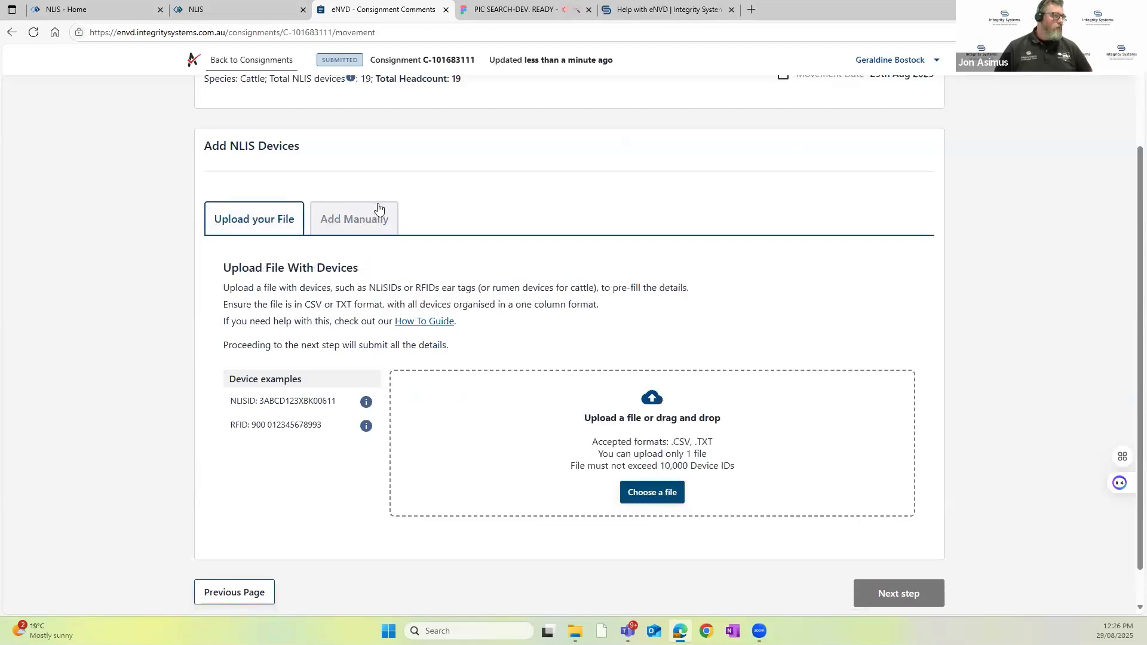
Step: Upload the device file Webinair_QDZZ3333 - Bad.csv and proceed to submit its NLIS devices
left_click(662, 497)
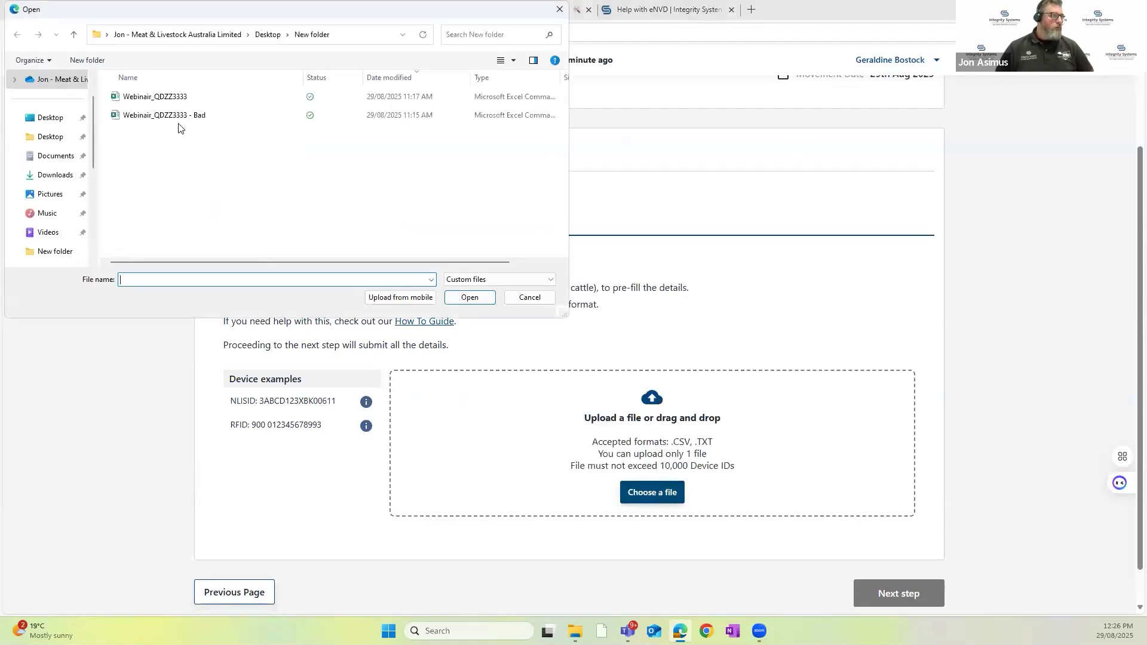
left_click(179, 117)
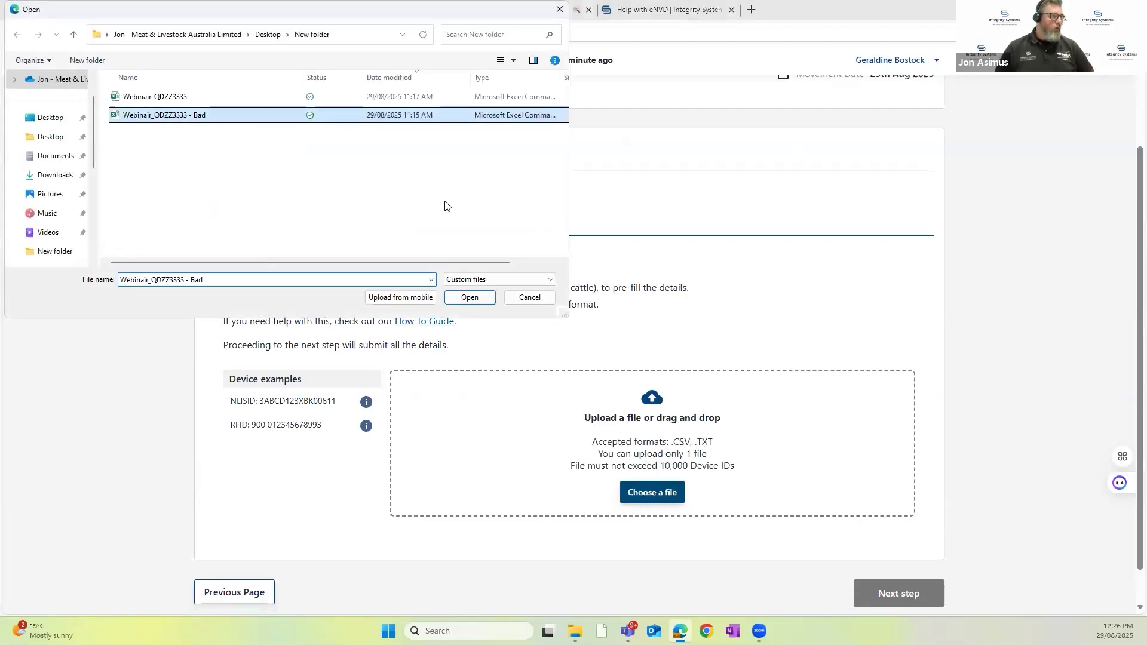
left_click(475, 301)
scroll(890, 540, "down", 3)
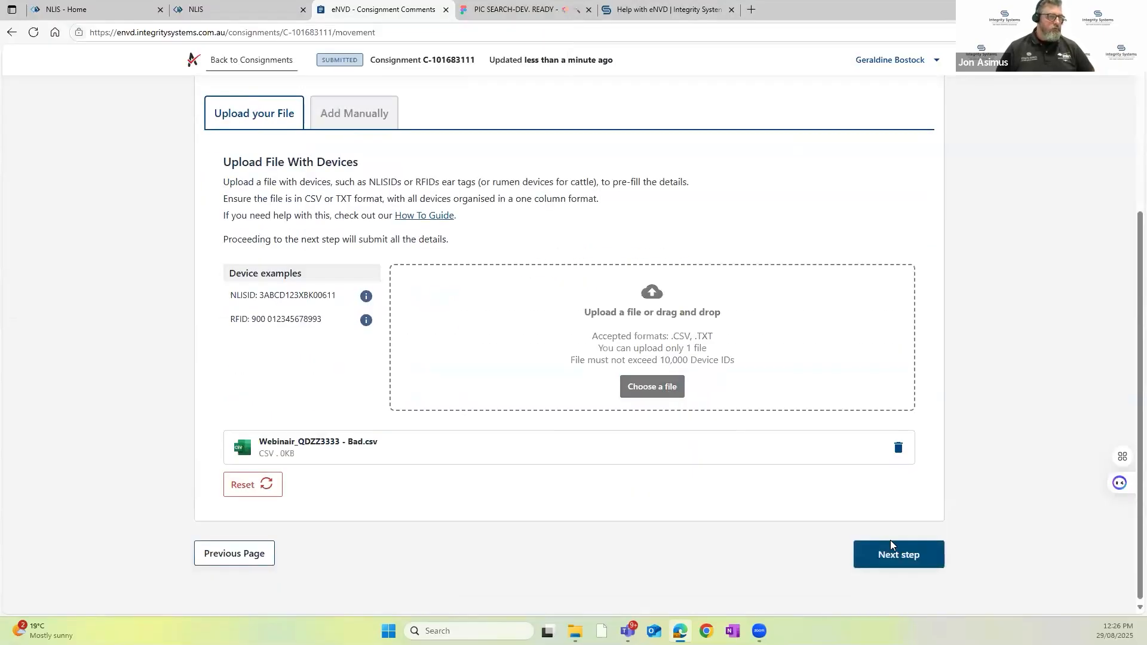
left_click(906, 557)
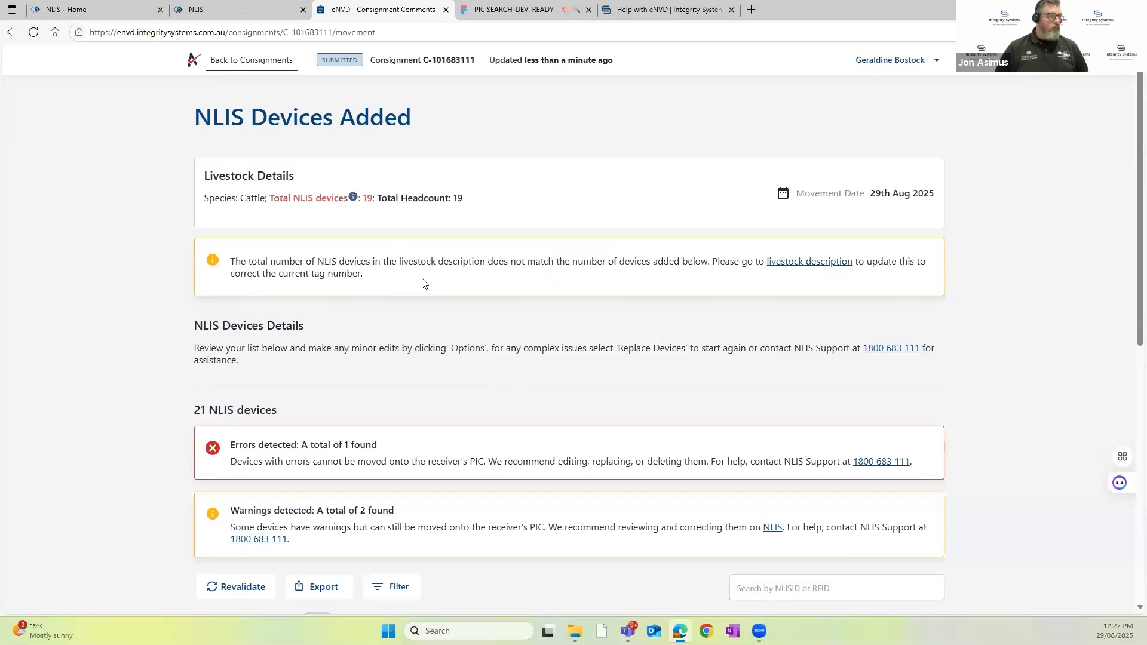
Step: Examine the NLIS device count, the error and warning notices, and the validation status of the listed devices
scroll(353, 277, "down", 2)
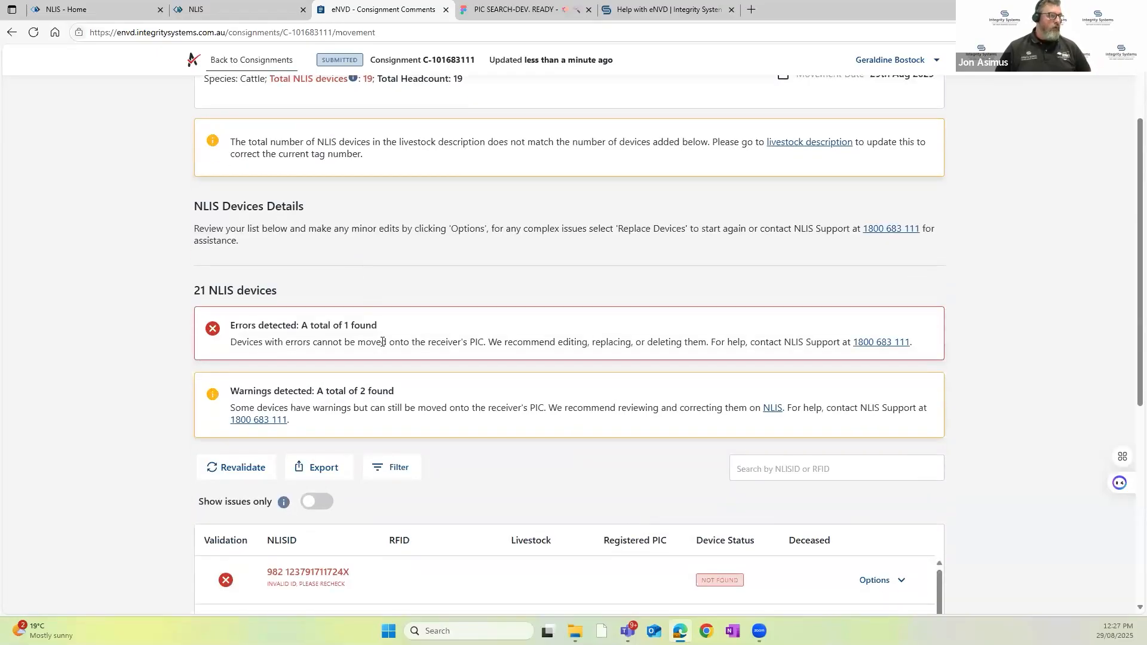
scroll(231, 333, "up", 1)
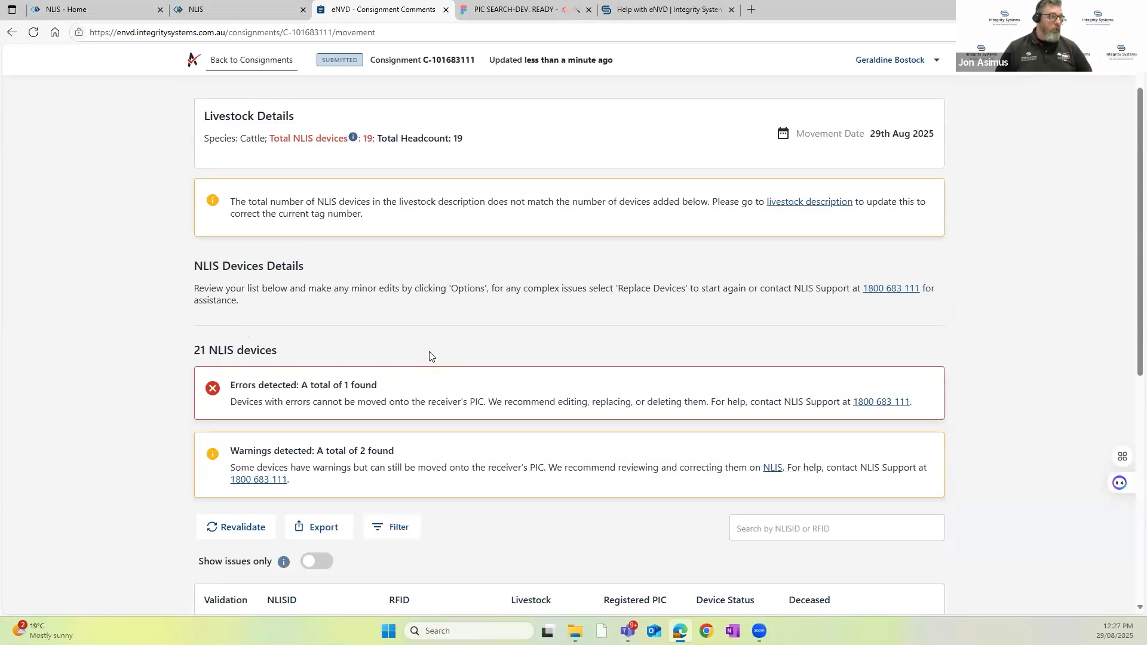
scroll(430, 353, "down", 5)
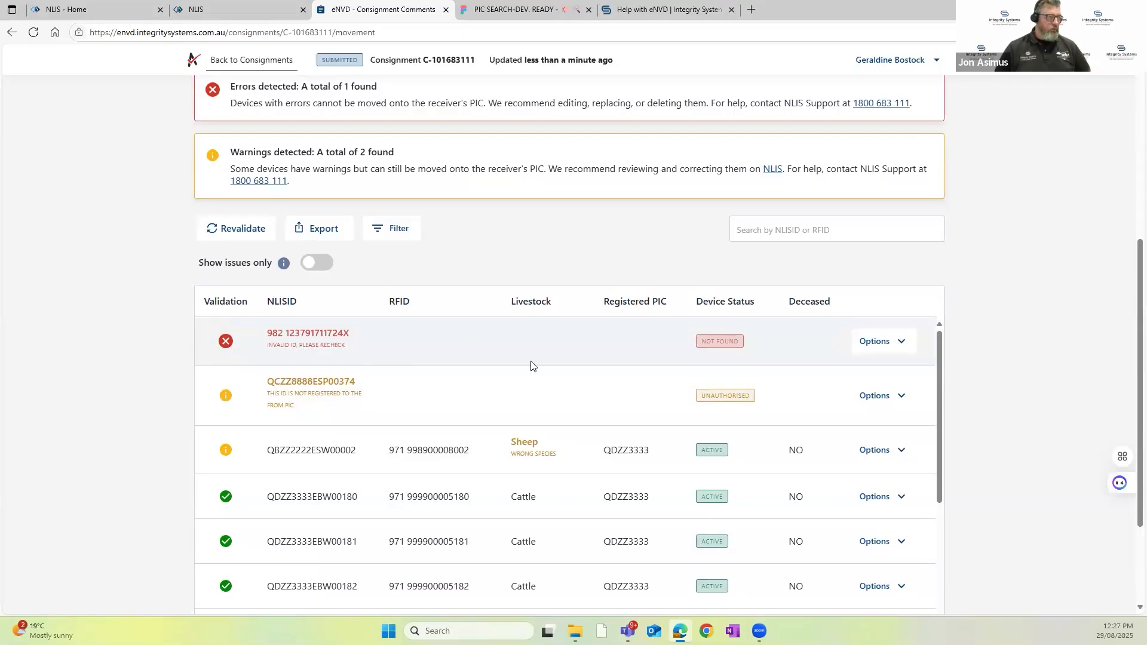
scroll(476, 385, "down", 2)
scroll(476, 387, "up", 2)
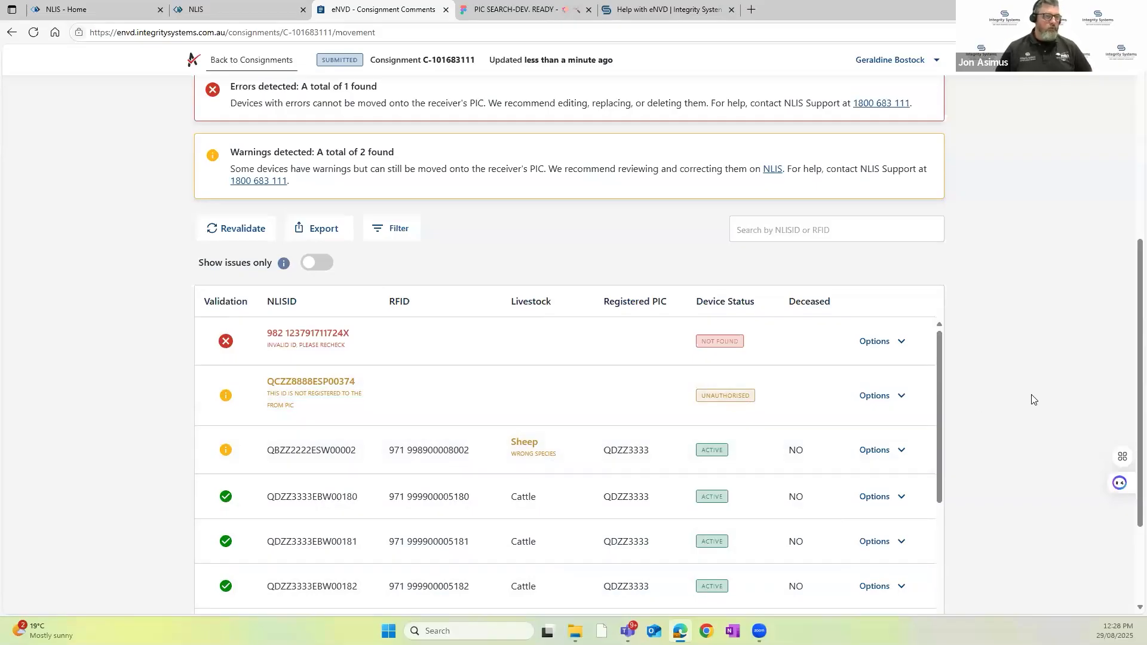
scroll(1034, 400, "down", 2)
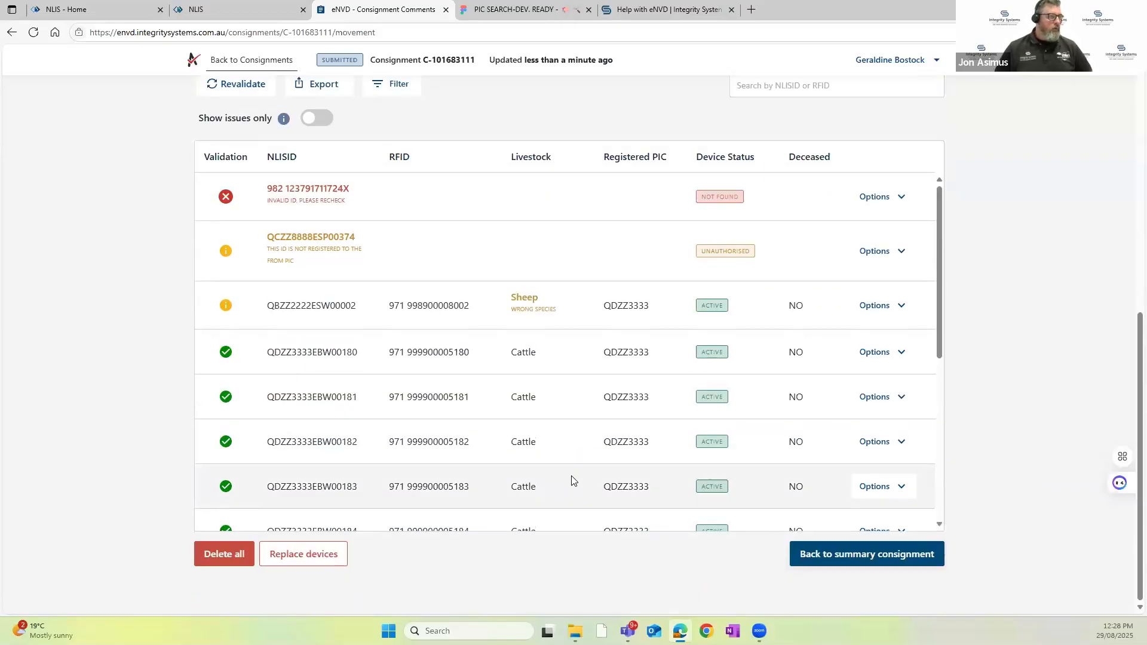
scroll(693, 233, "up", 7)
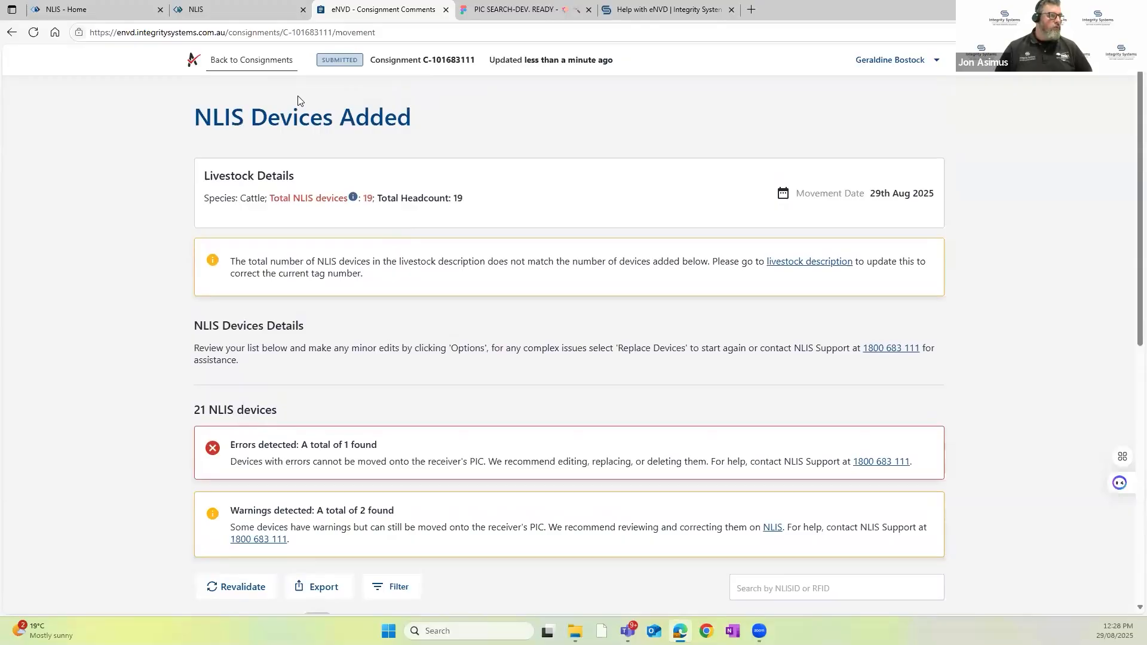
Step: Return to the consignments list, switch to the receiving property's profile QBZZ2222, and open the NLIS devices of its incoming ENVD Test consignment
left_click(256, 60)
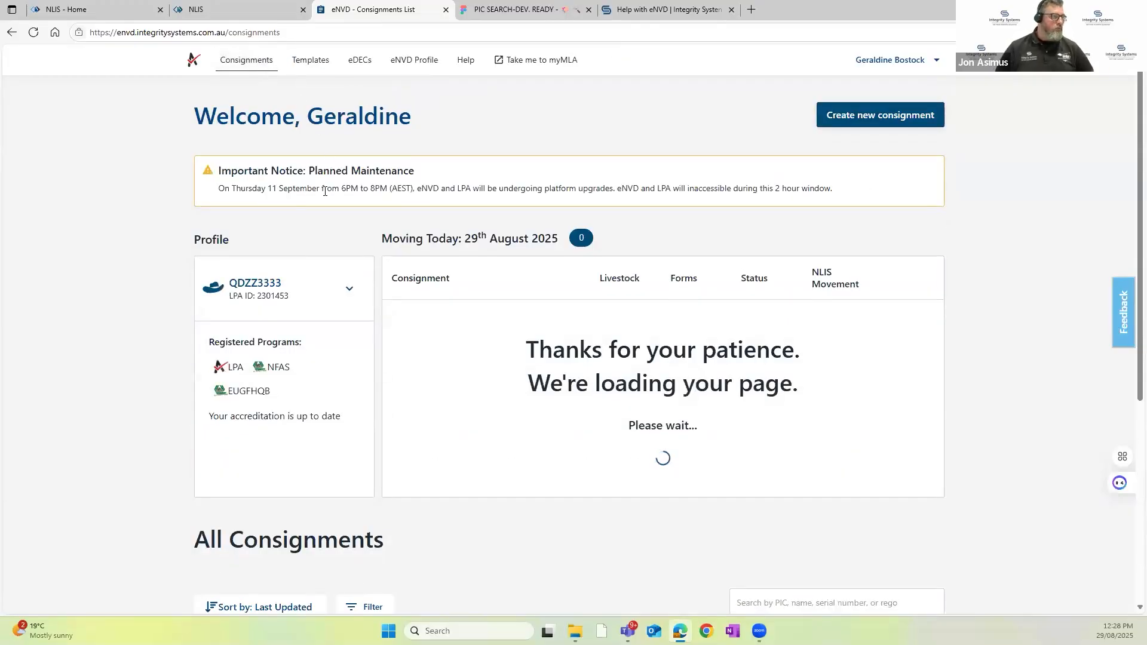
left_click(351, 293)
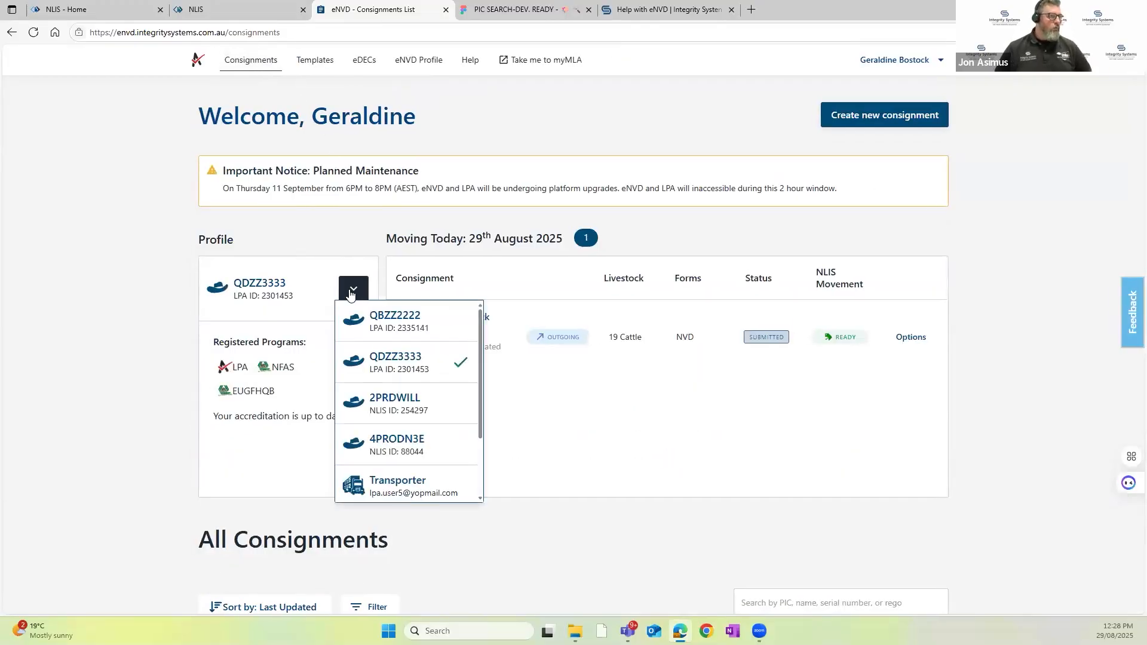
left_click(429, 328)
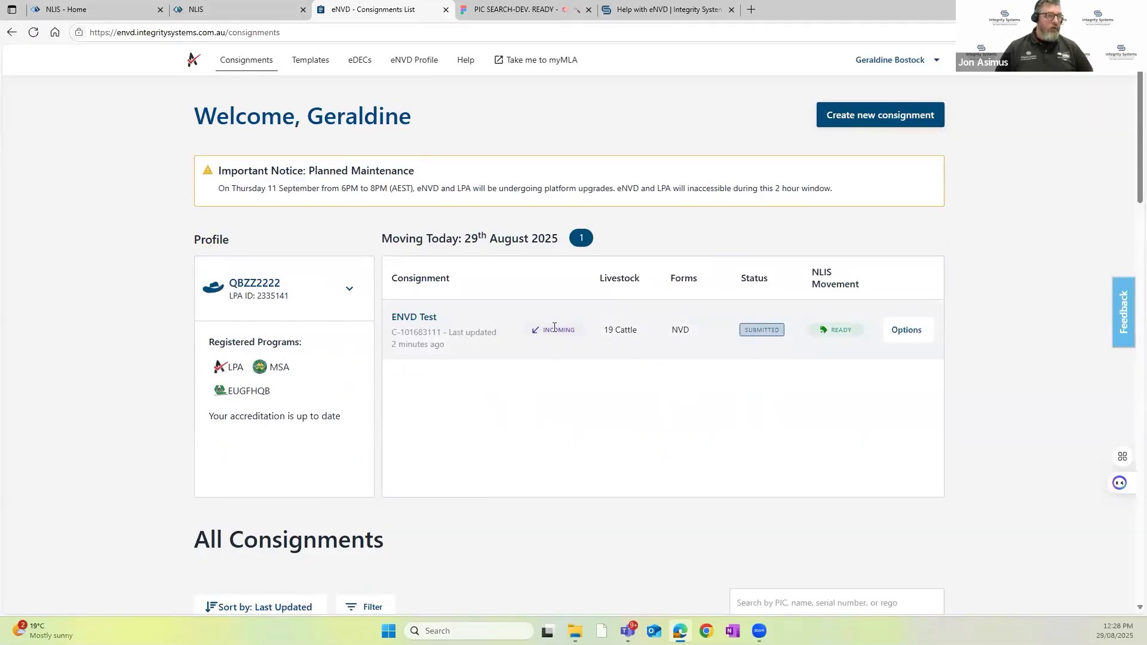
mouse_move(834, 331)
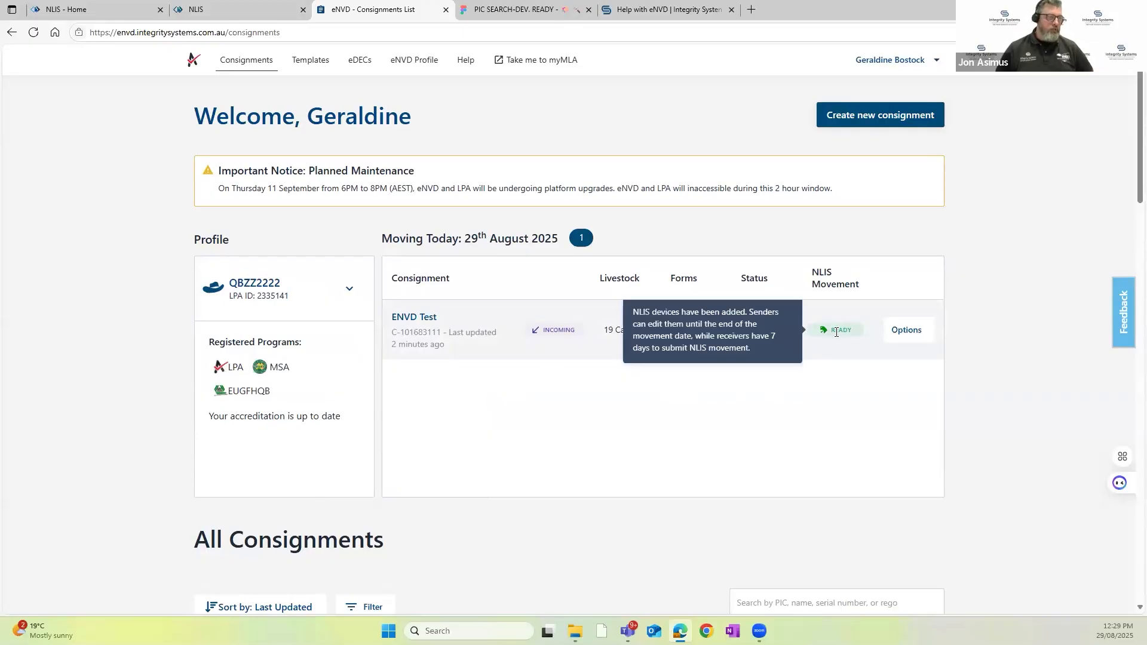
left_click(909, 335)
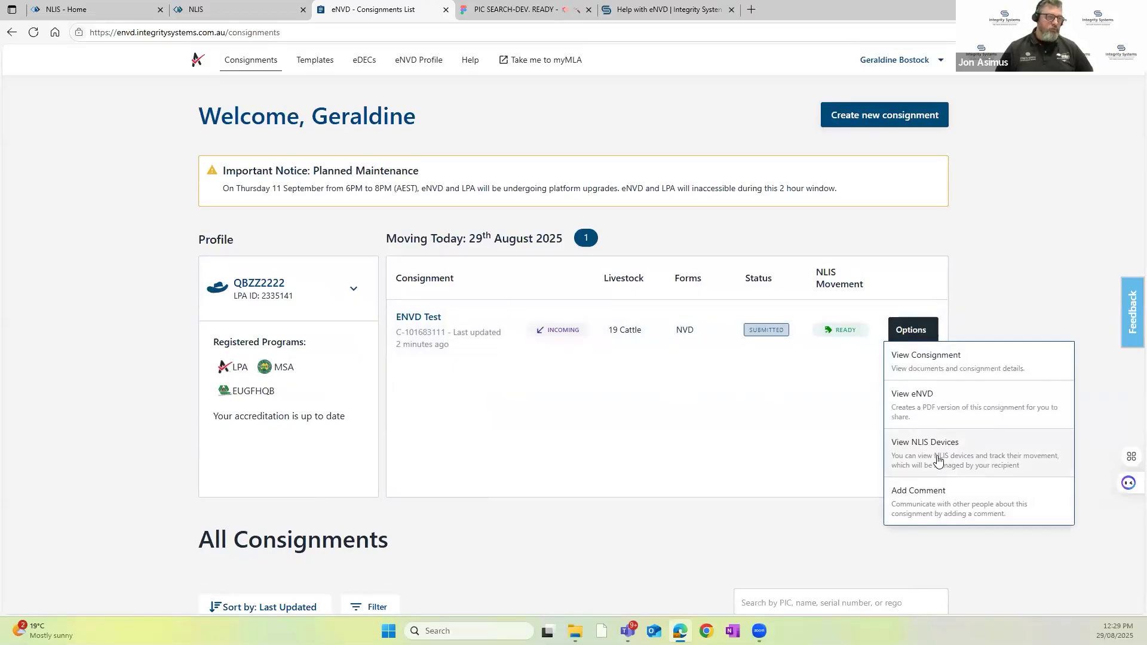
left_click(936, 459)
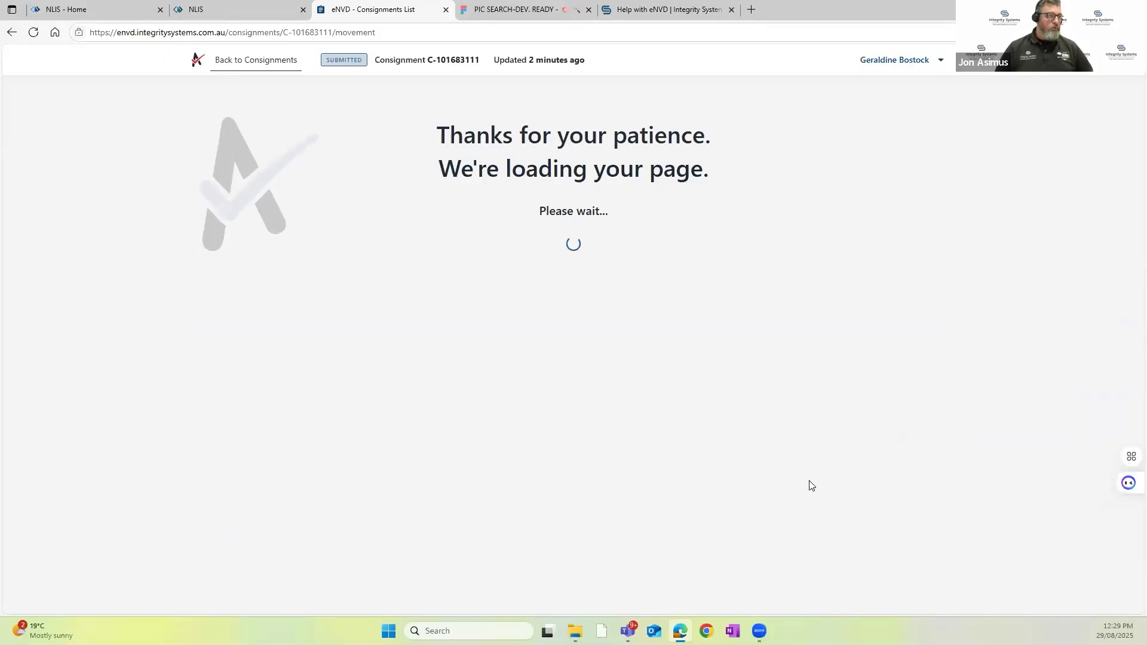
Step: Examine the NLIS movement details, the notices, the device validation list and the available movement actions for the receiver
scroll(669, 466, "down", 2)
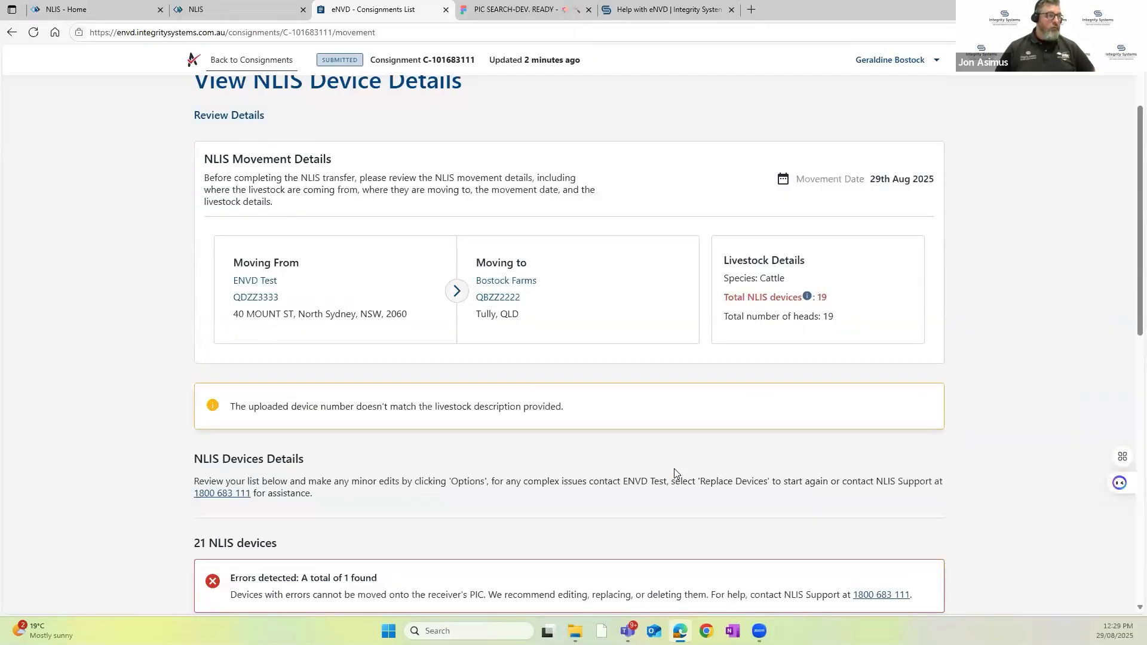
scroll(673, 477, "down", 3)
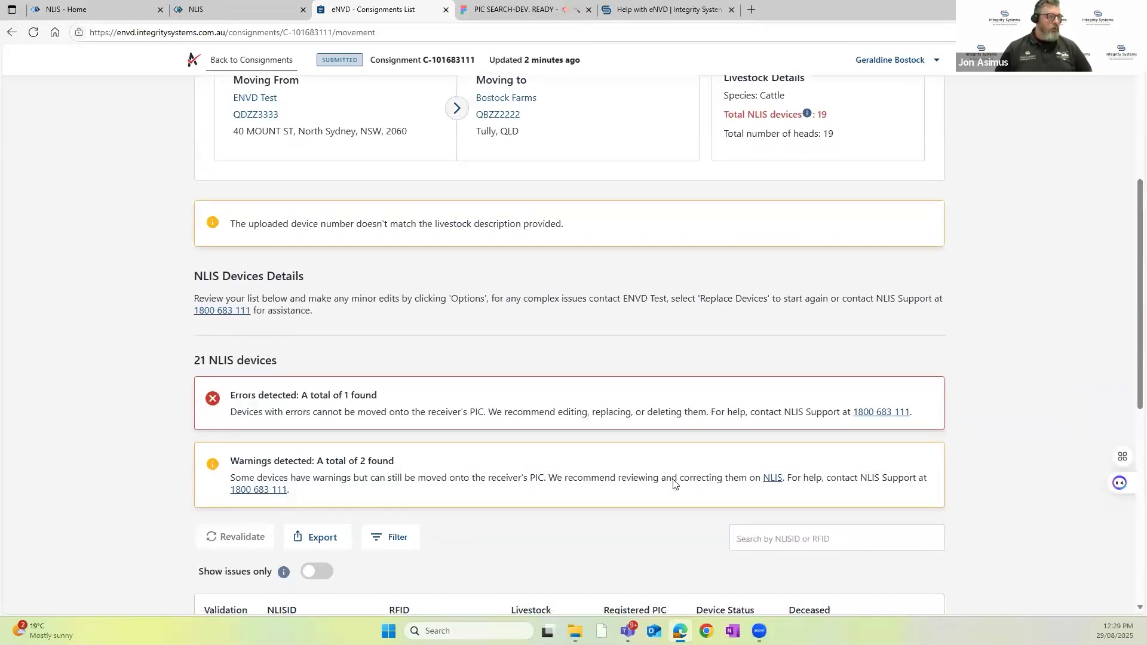
scroll(673, 484, "down", 4)
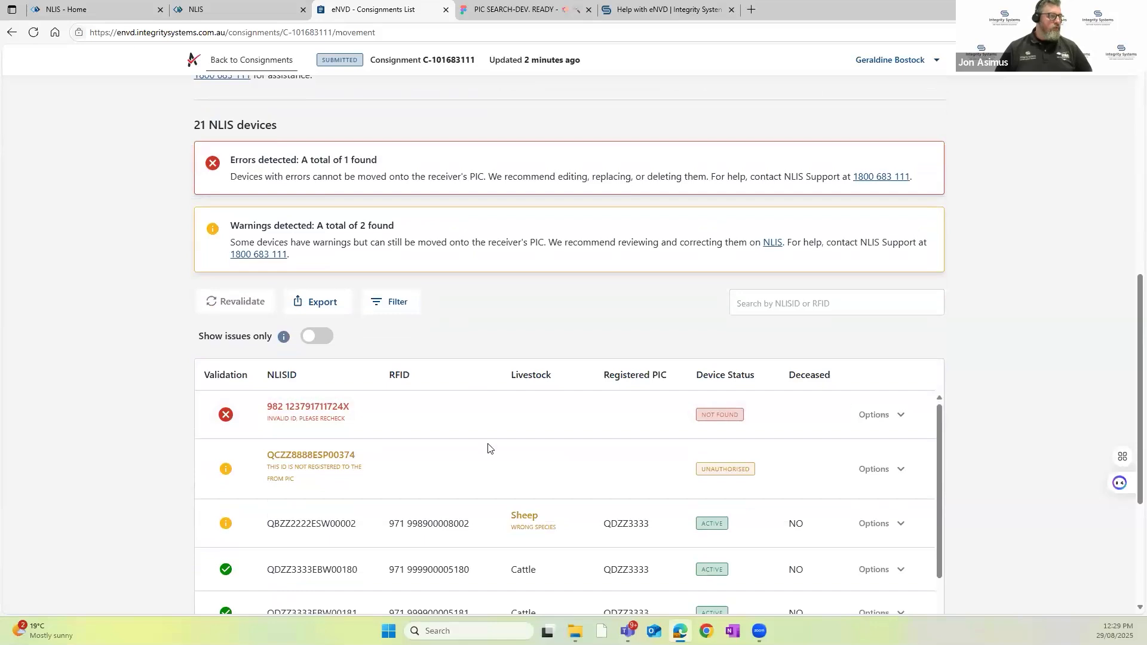
scroll(487, 446, "down", 1)
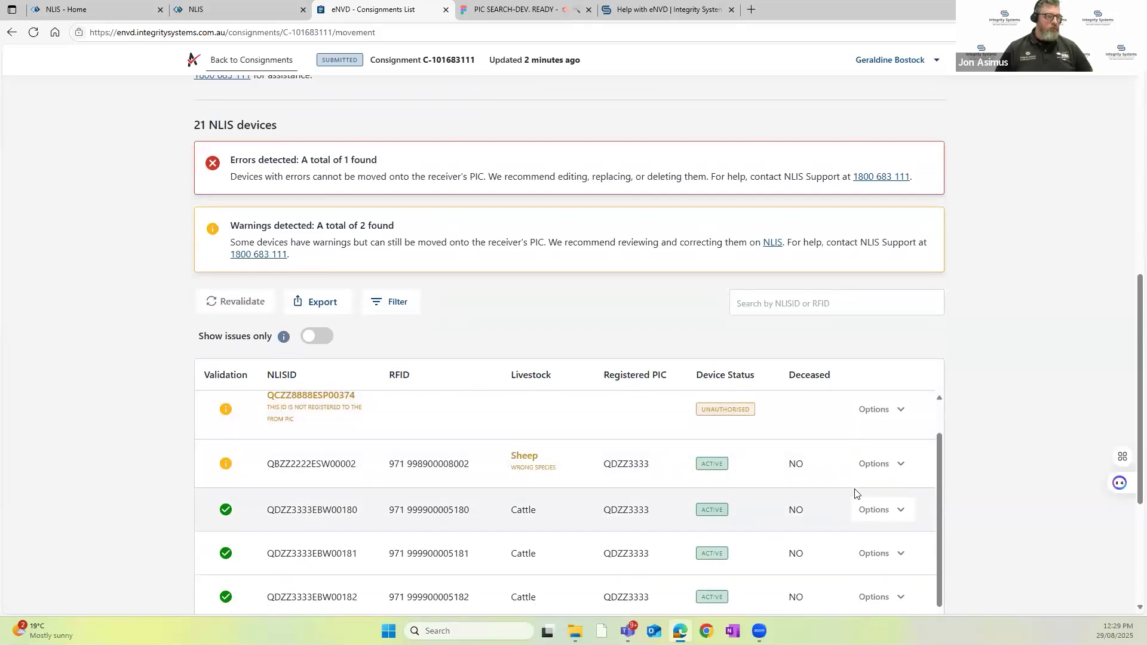
scroll(836, 478, "up", 1)
scroll(978, 374, "up", 3)
scroll(977, 374, "up", 6)
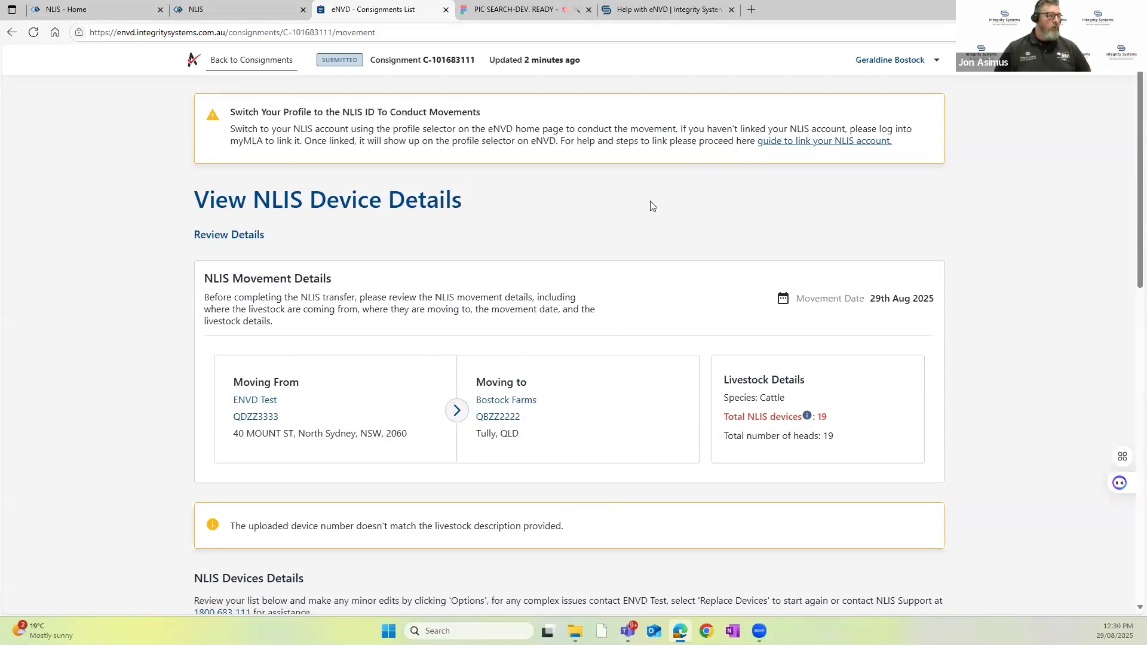
scroll(655, 317, "down", 5)
scroll(663, 389, "down", 3)
scroll(658, 456, "down", 2)
scroll(861, 455, "down", 1)
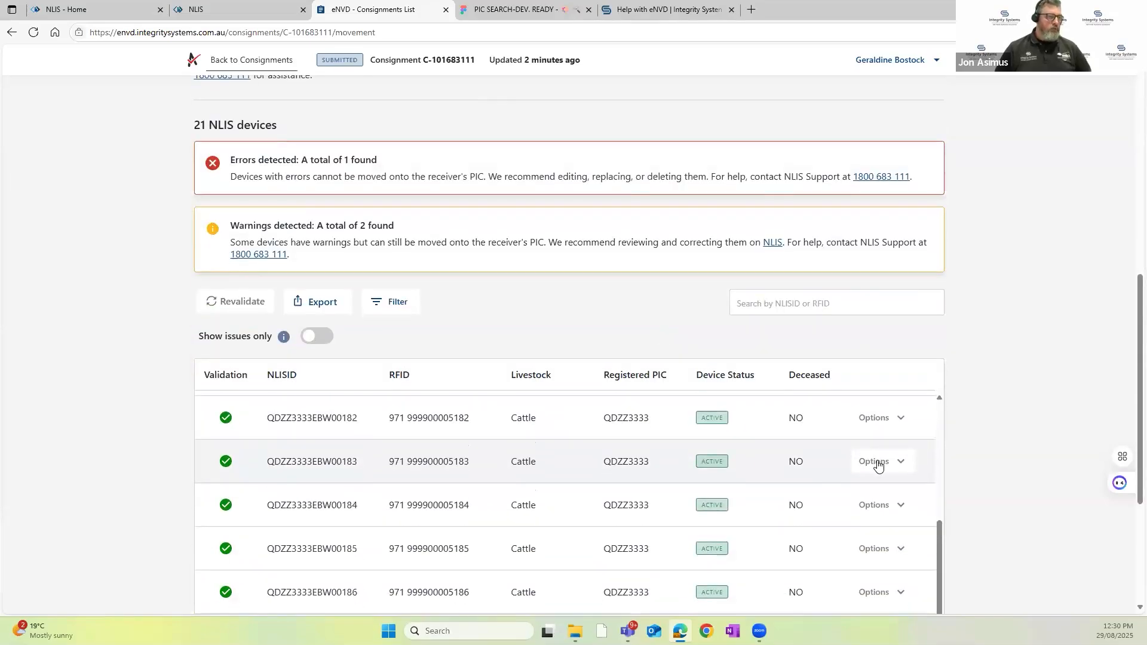
scroll(989, 446, "down", 4)
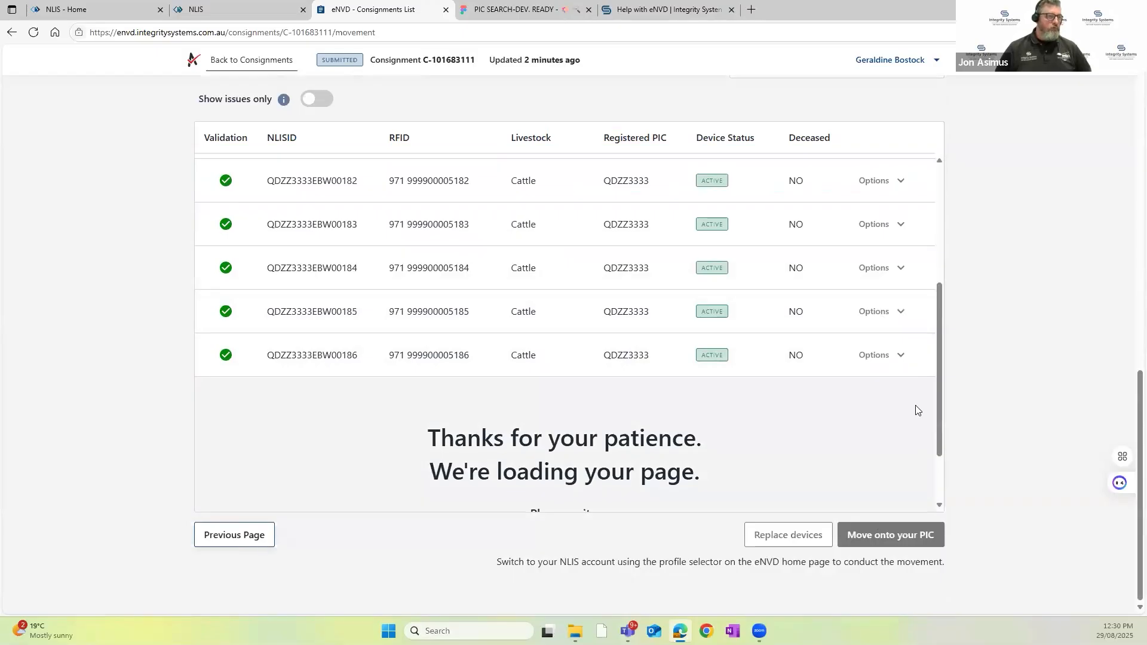
scroll(919, 406, "up", 10)
scroll(1029, 310, "up", 5)
scroll(1029, 313, "up", 8)
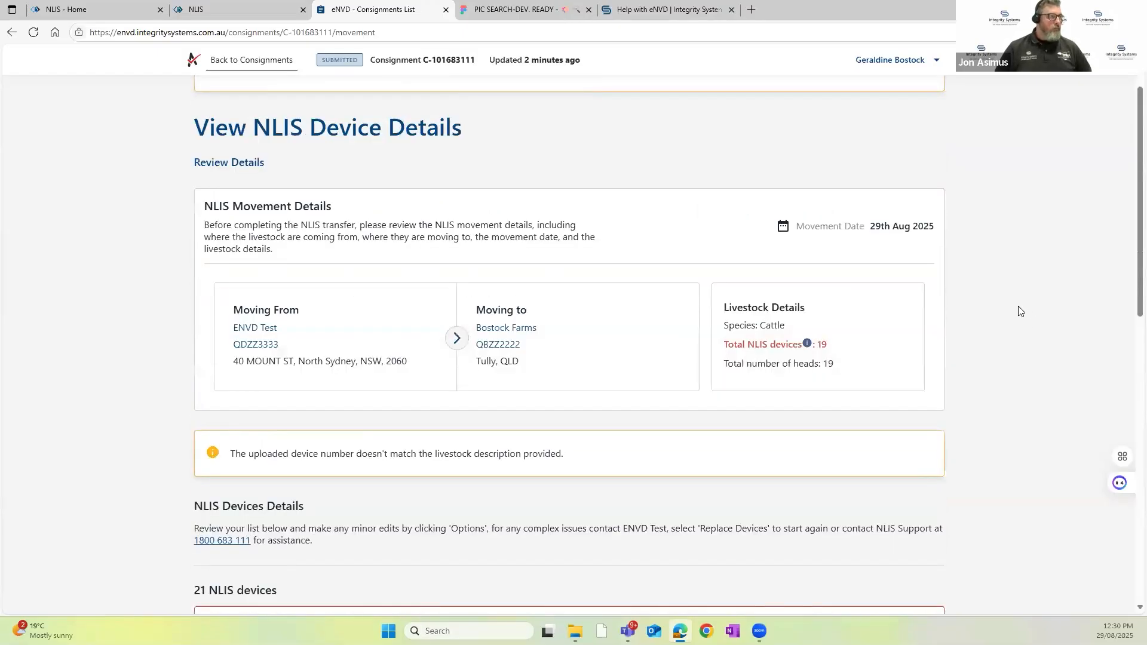
Step: Return to the consignments list and switch the profile to the NLIS account 2PRDWILL
left_click(257, 60)
left_click(350, 293)
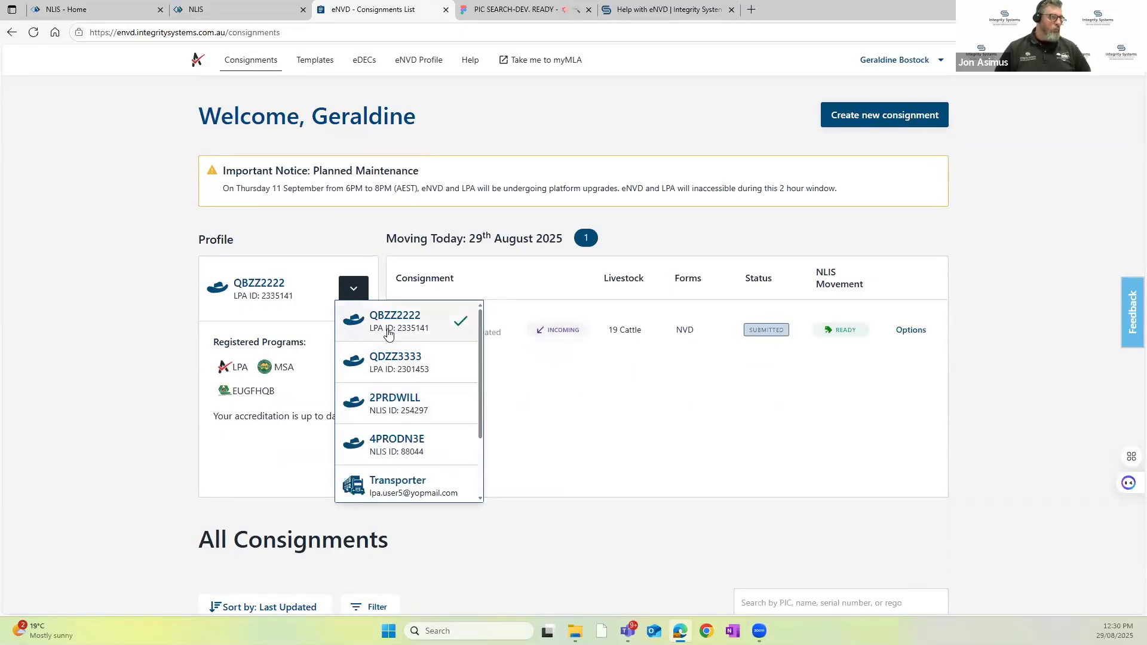
left_click(403, 415)
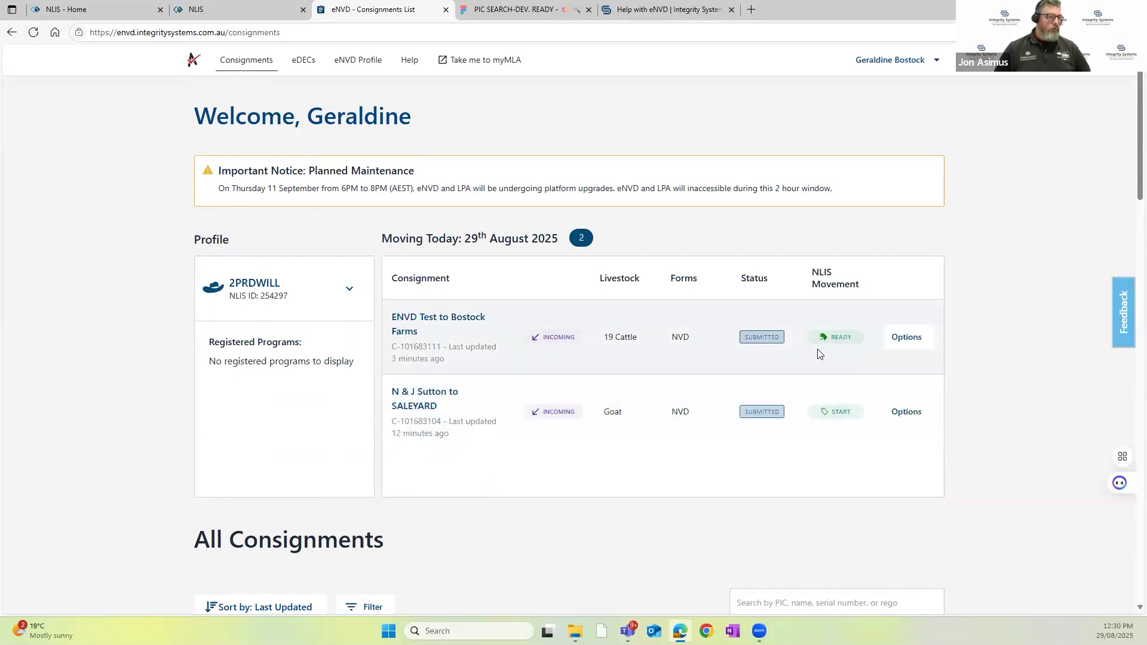
Step: Start completing the NLIS movement for the incoming 19-head cattle consignment and view the edit options of a listed device
left_click(906, 339)
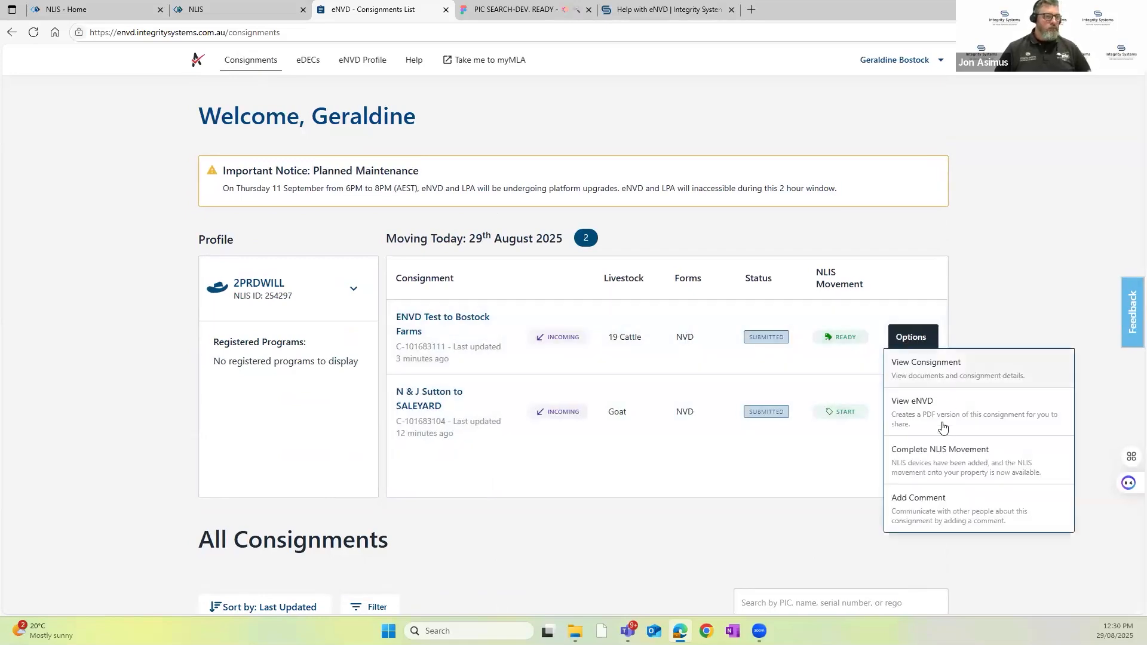
left_click(948, 465)
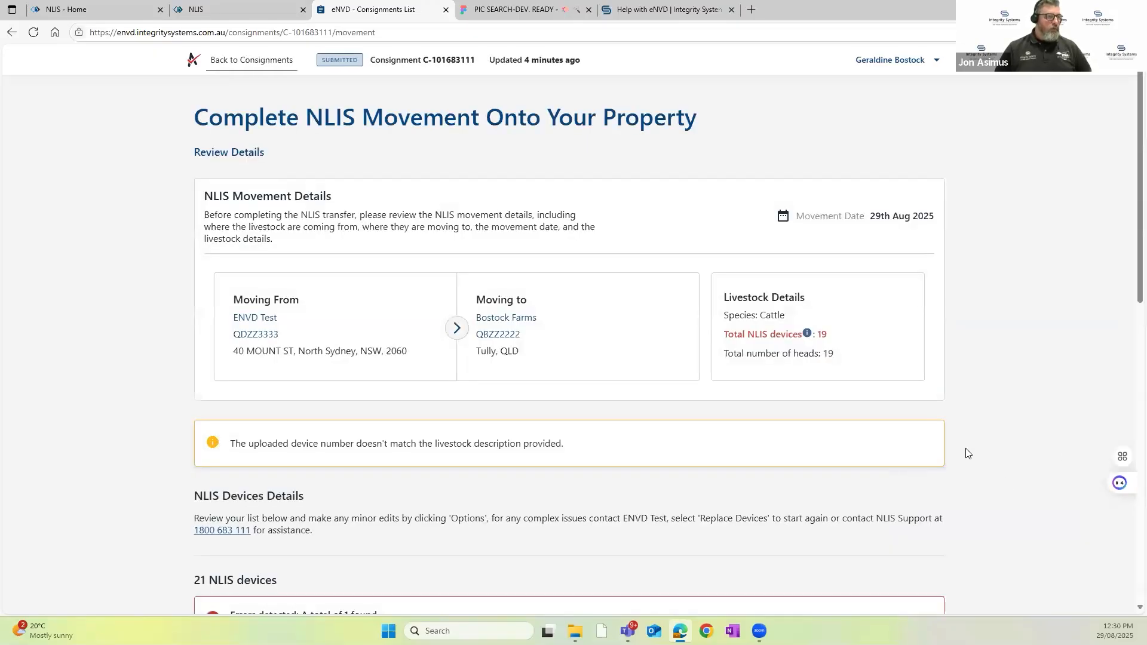
scroll(967, 471, "down", 4)
scroll(716, 355, "down", 3)
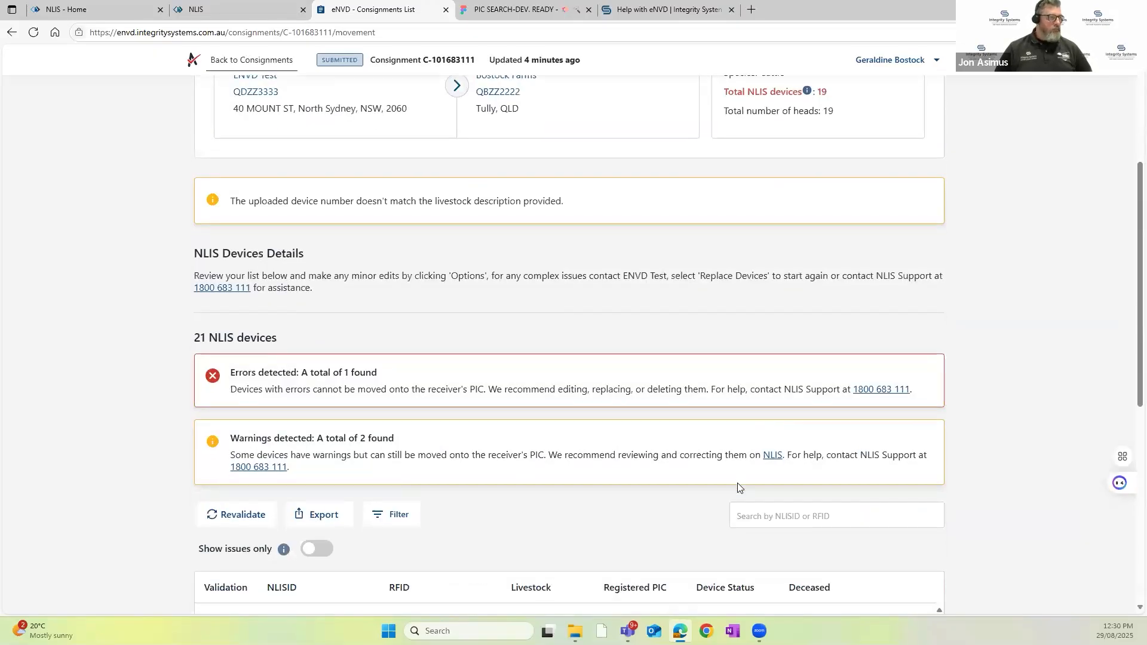
scroll(787, 494, "down", 2)
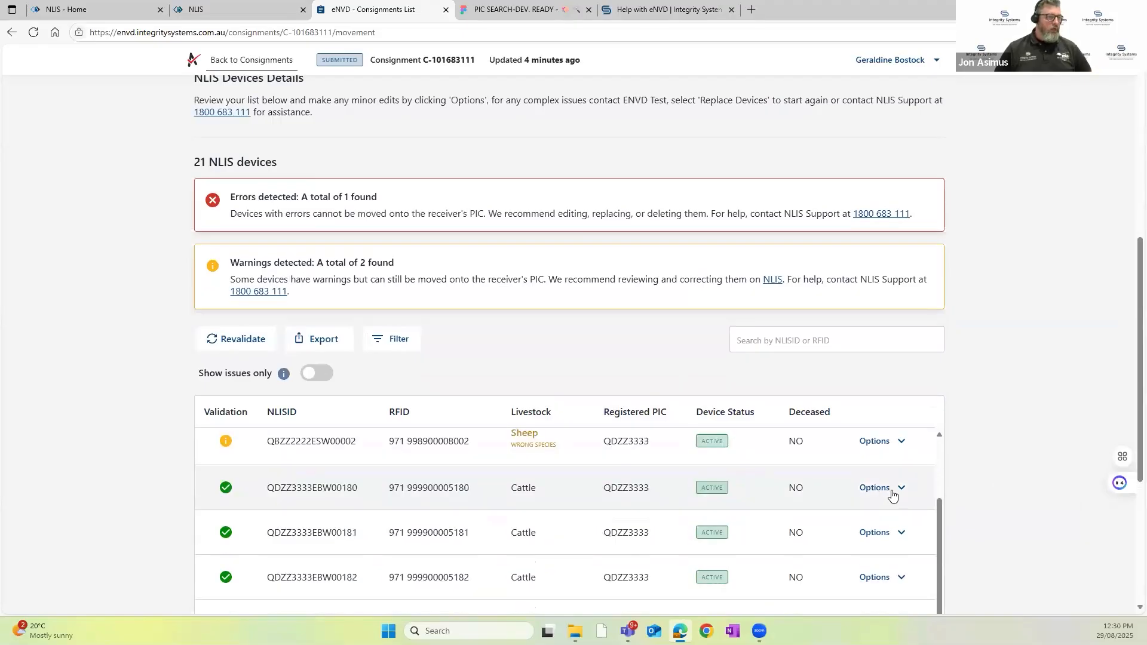
left_click(878, 489)
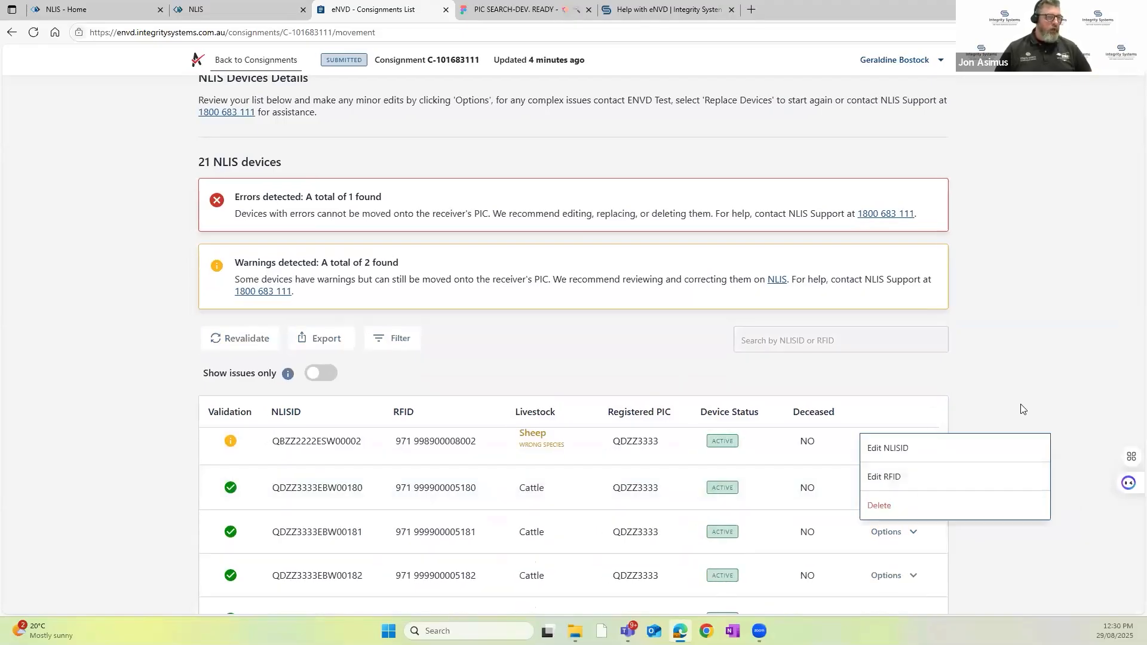
left_click(1009, 421)
Step: Replace all NLIS devices with those from the file Webinair_QDZZ3333.csv and proceed to submit them
scroll(883, 507, "up", 3)
scroll(1046, 459, "down", 5)
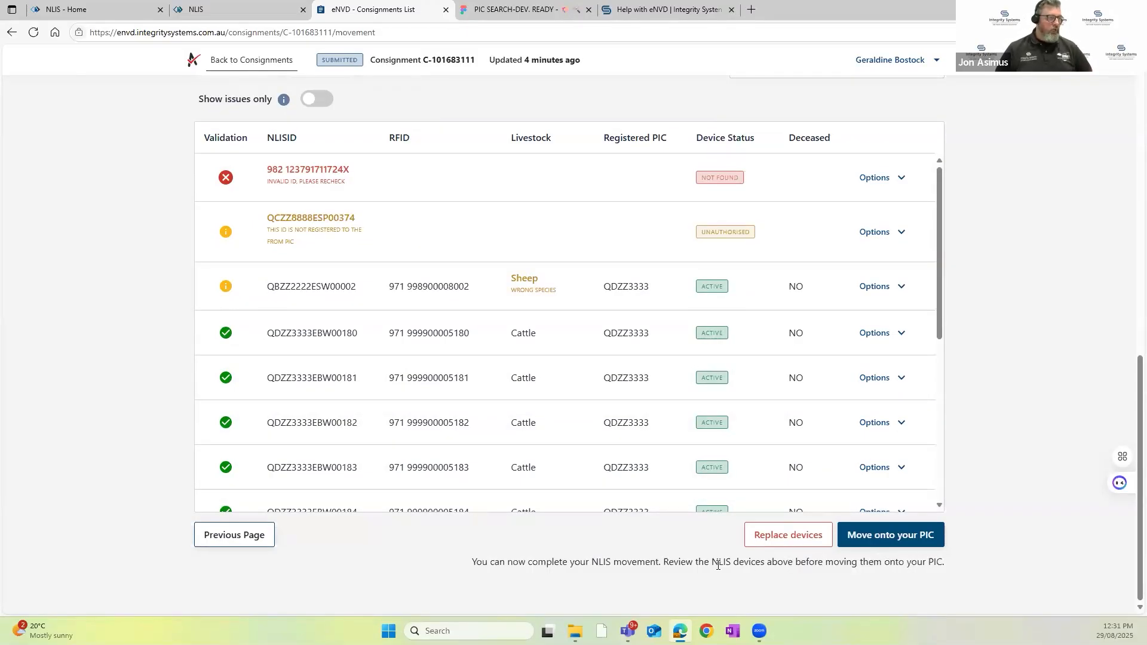
left_click(789, 537)
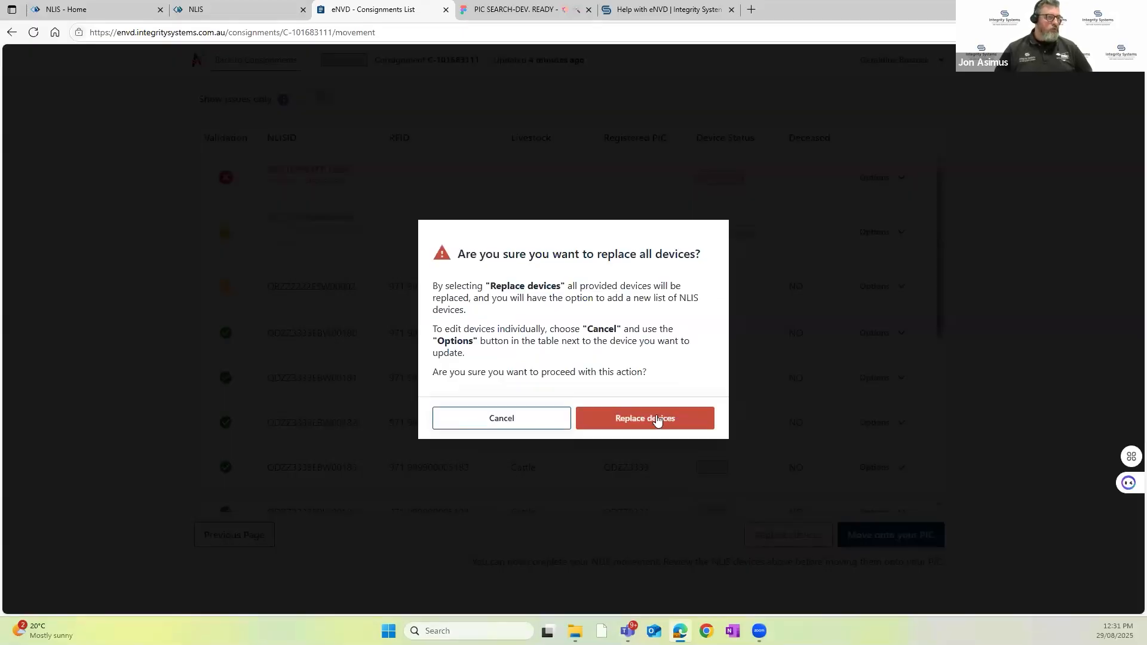
left_click(647, 418)
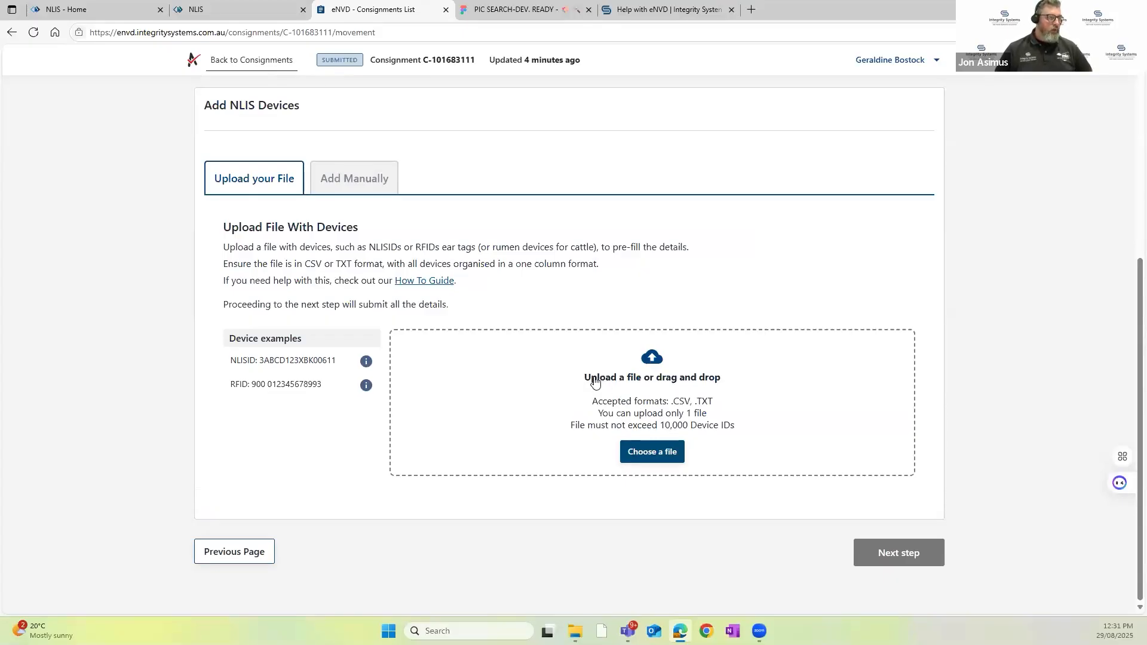
left_click(652, 452)
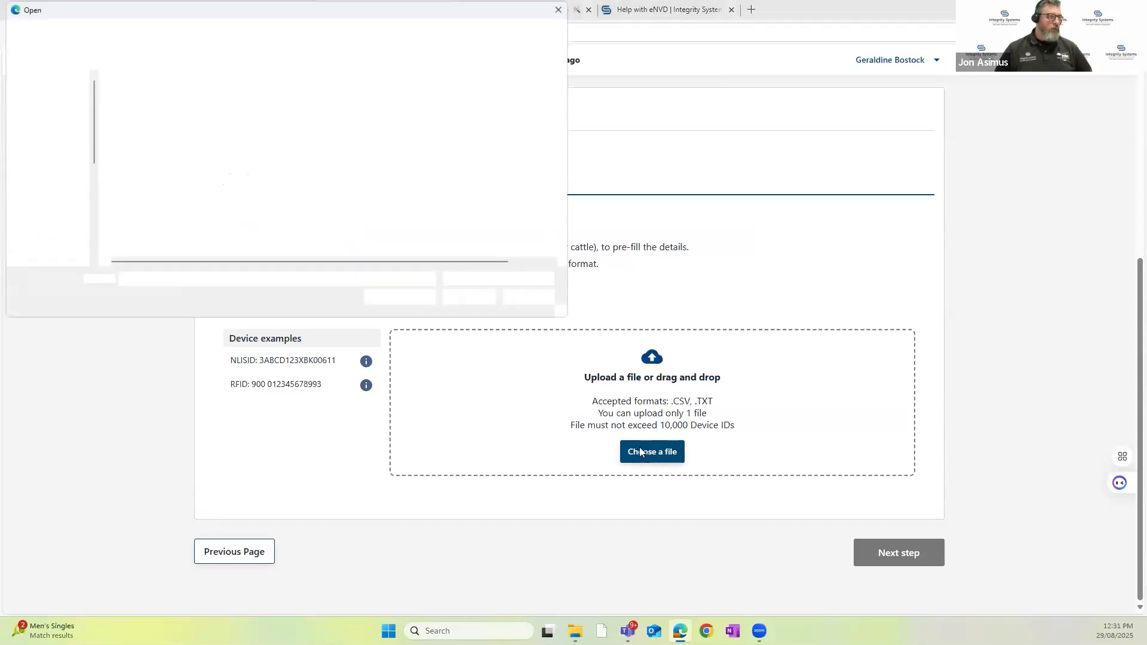
left_click(170, 95)
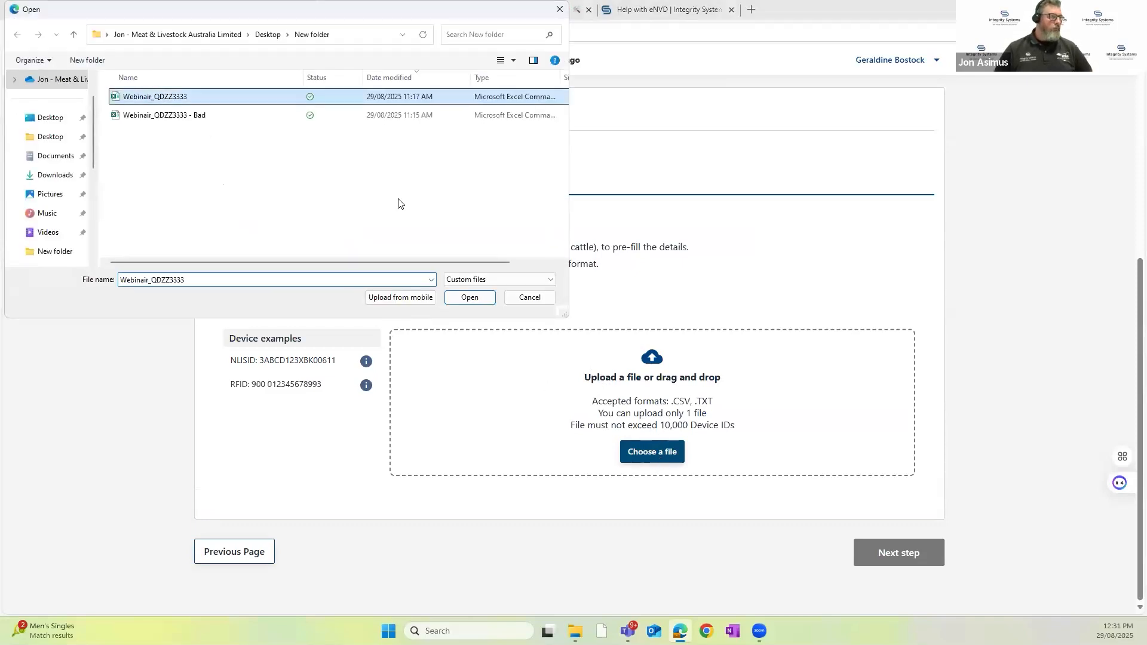
left_click(491, 300)
scroll(776, 507, "down", 1)
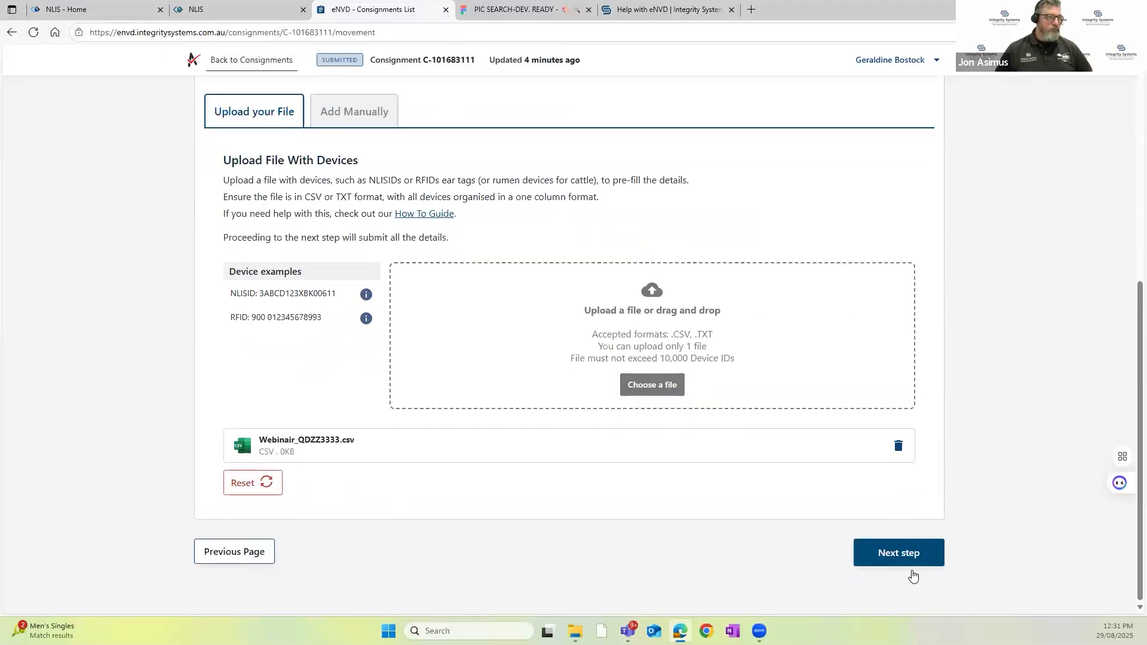
left_click(905, 564)
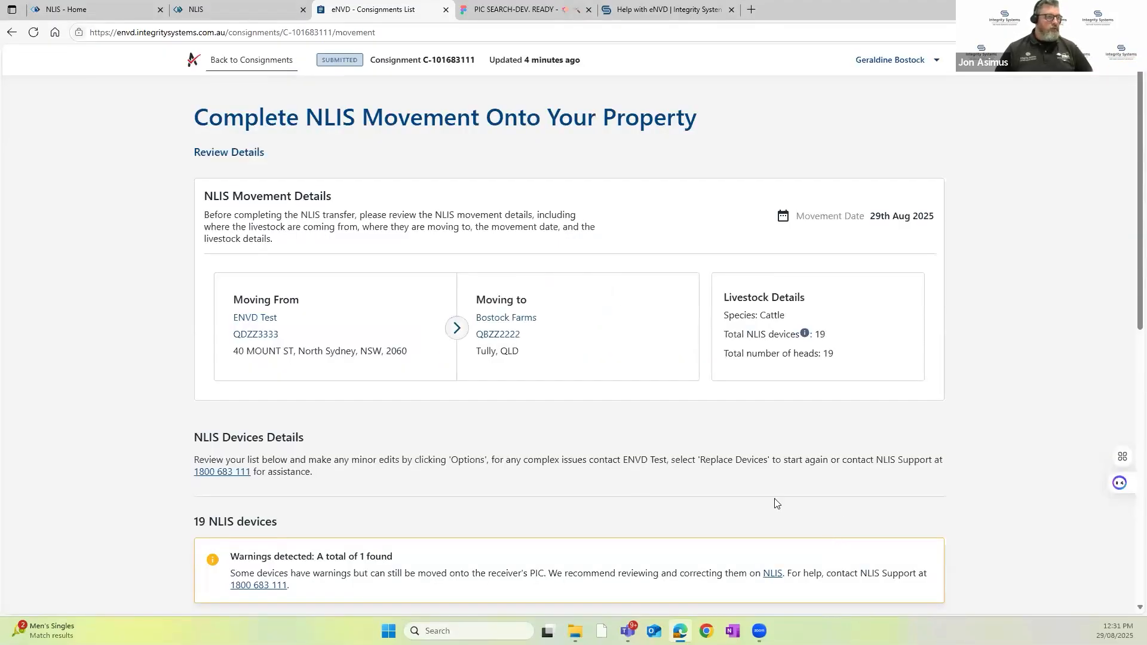
Step: Review the replaced device list and delete the sheep device flagged as the wrong species
scroll(799, 496, "down", 9)
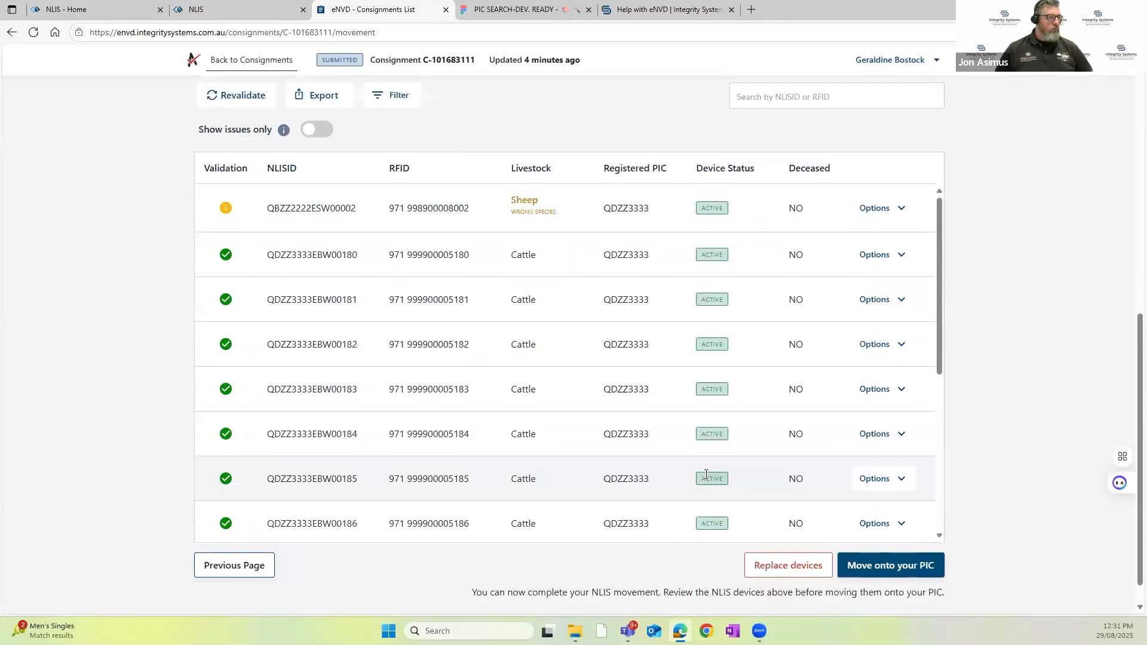
scroll(855, 436, "down", 8)
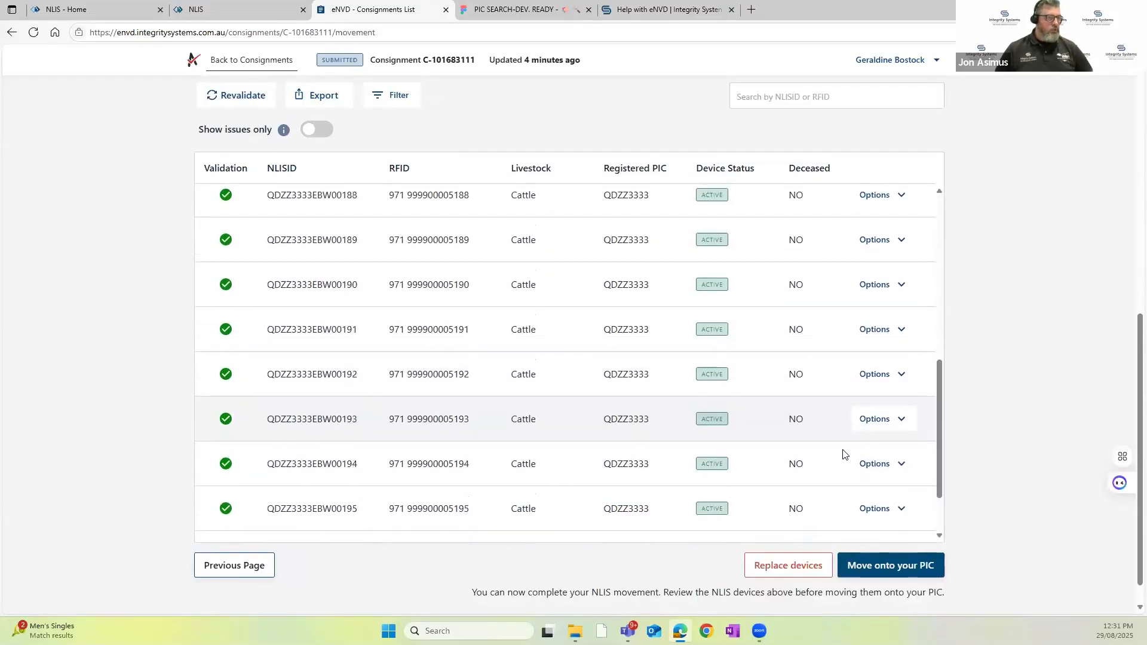
scroll(839, 456, "up", 12)
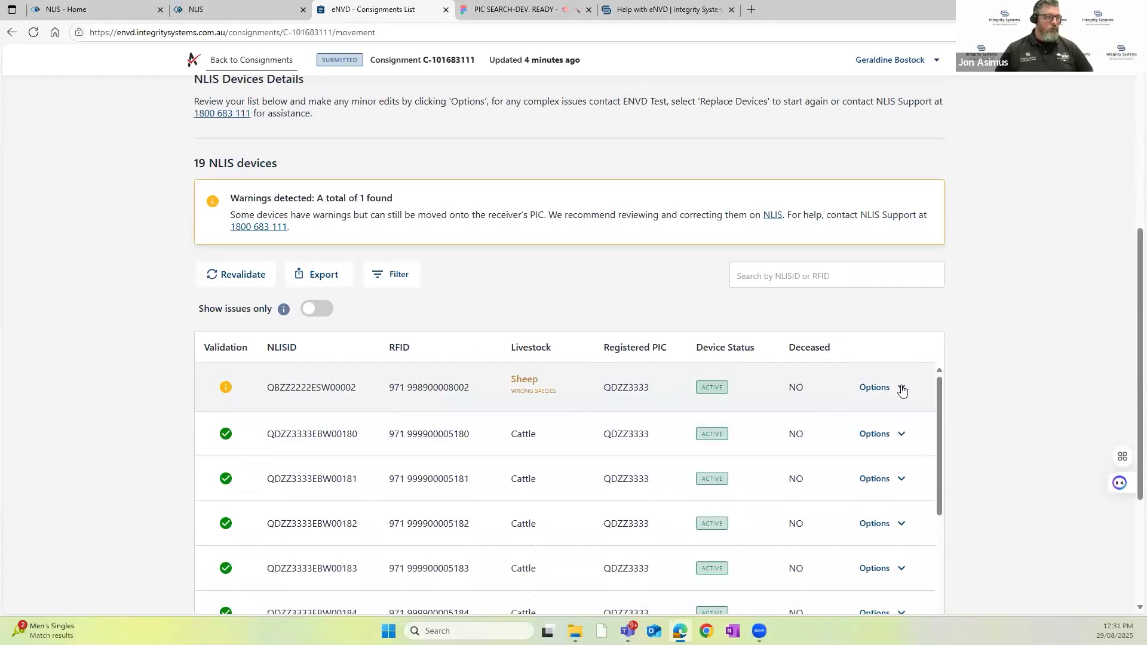
left_click(901, 392)
left_click(892, 411)
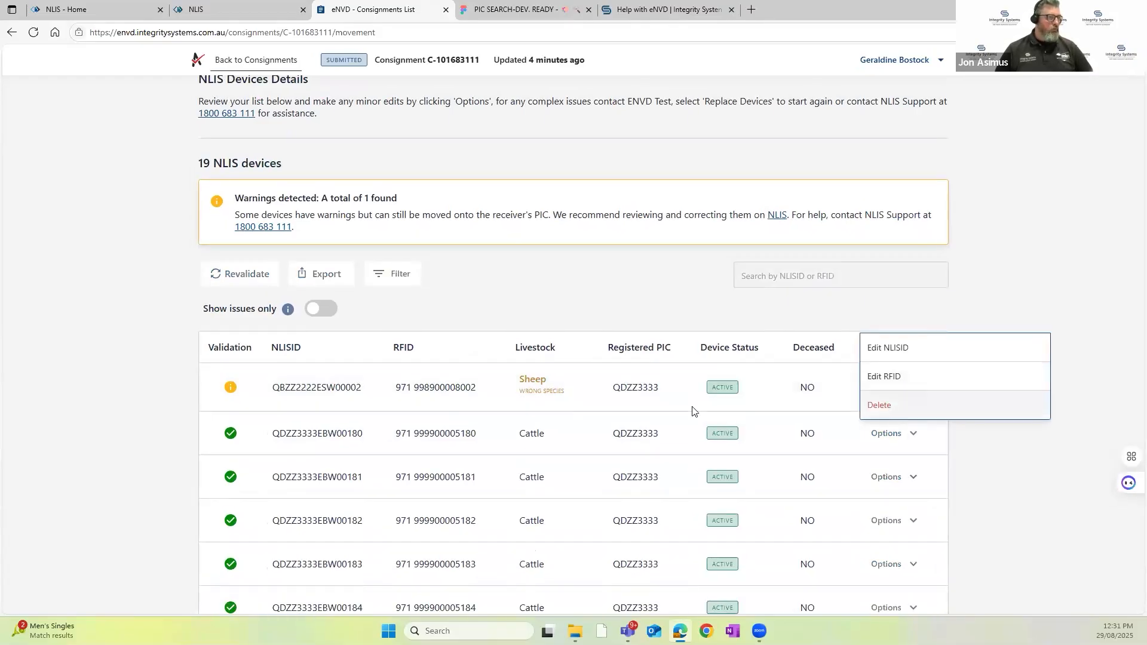
left_click(652, 385)
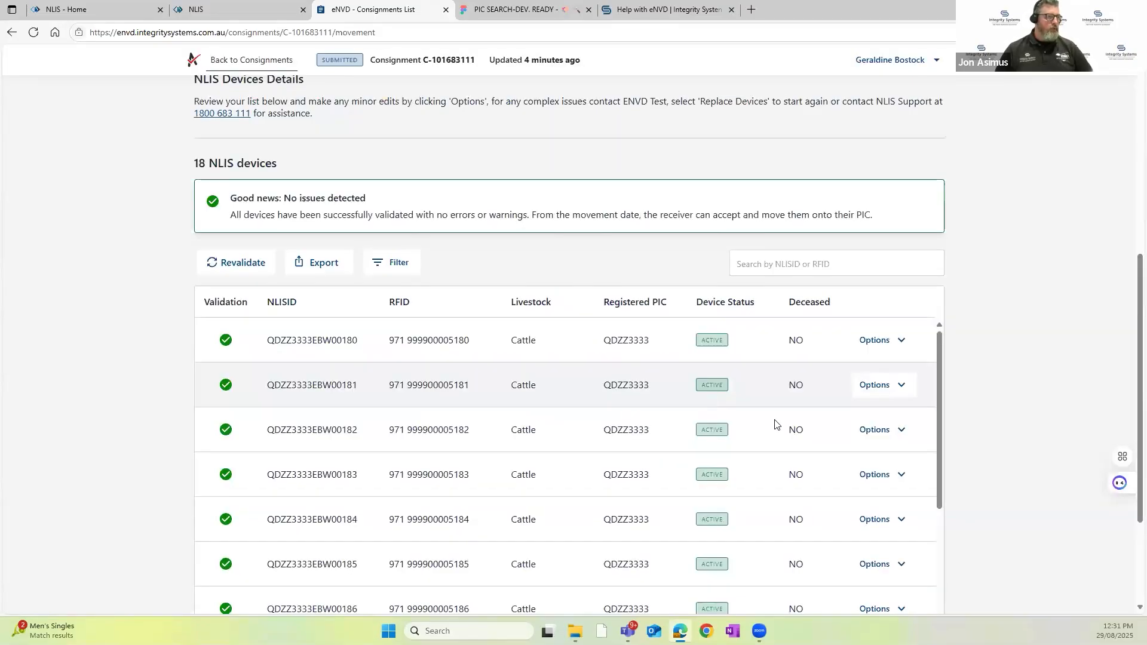
Step: Move the remaining NLIS devices onto the receiver's PIC and return to the home page
scroll(1006, 418, "down", 3)
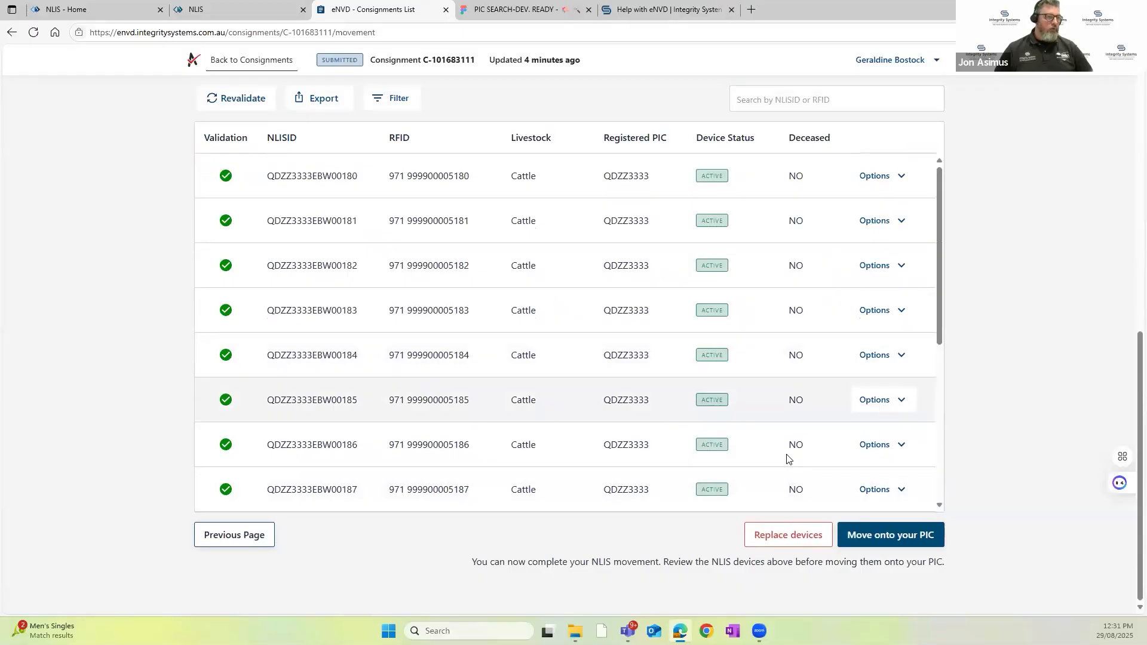
left_click(891, 539)
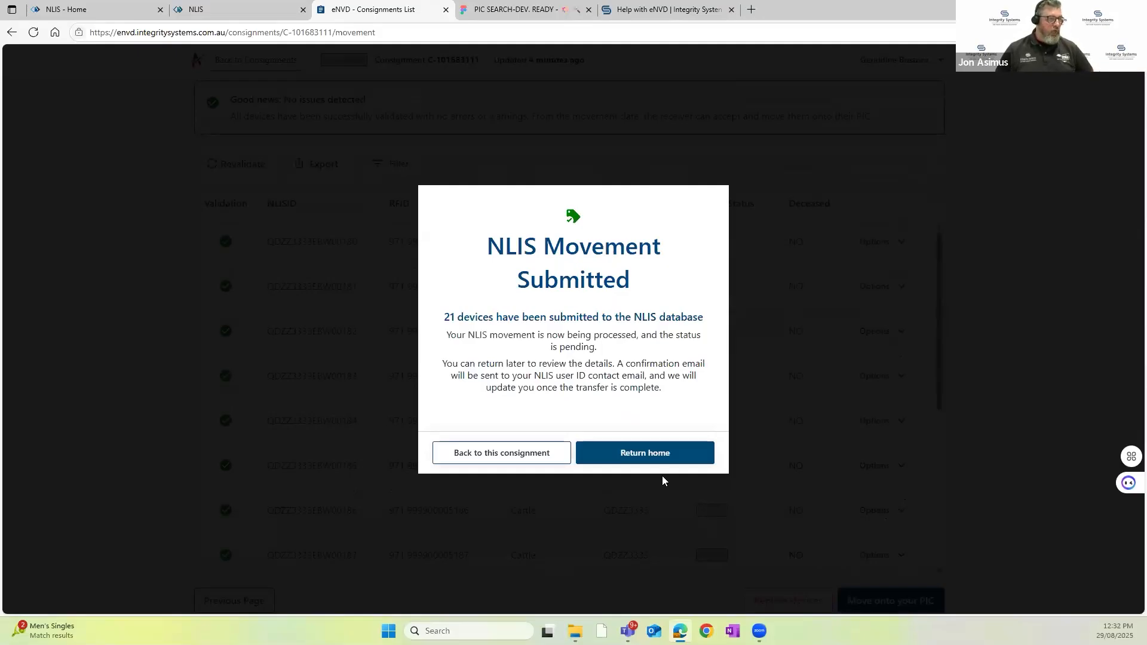
left_click(651, 459)
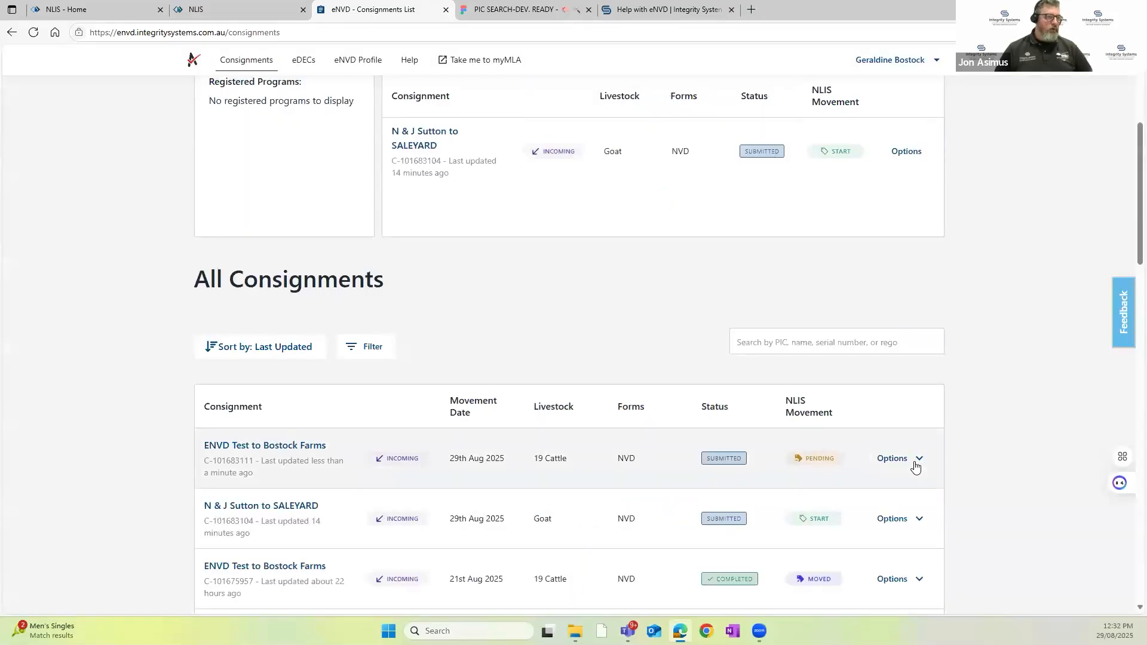
Step: Open the NLIS movement of the consignment just submitted from All Consignments and view its movement details
left_click(914, 466)
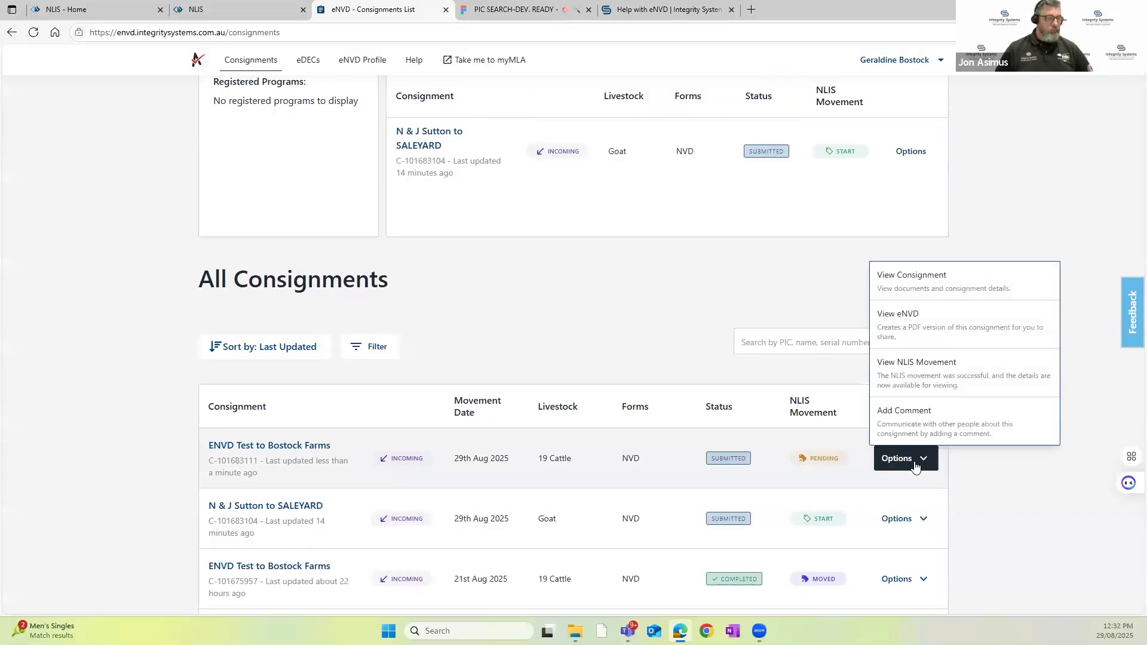
left_click(928, 374)
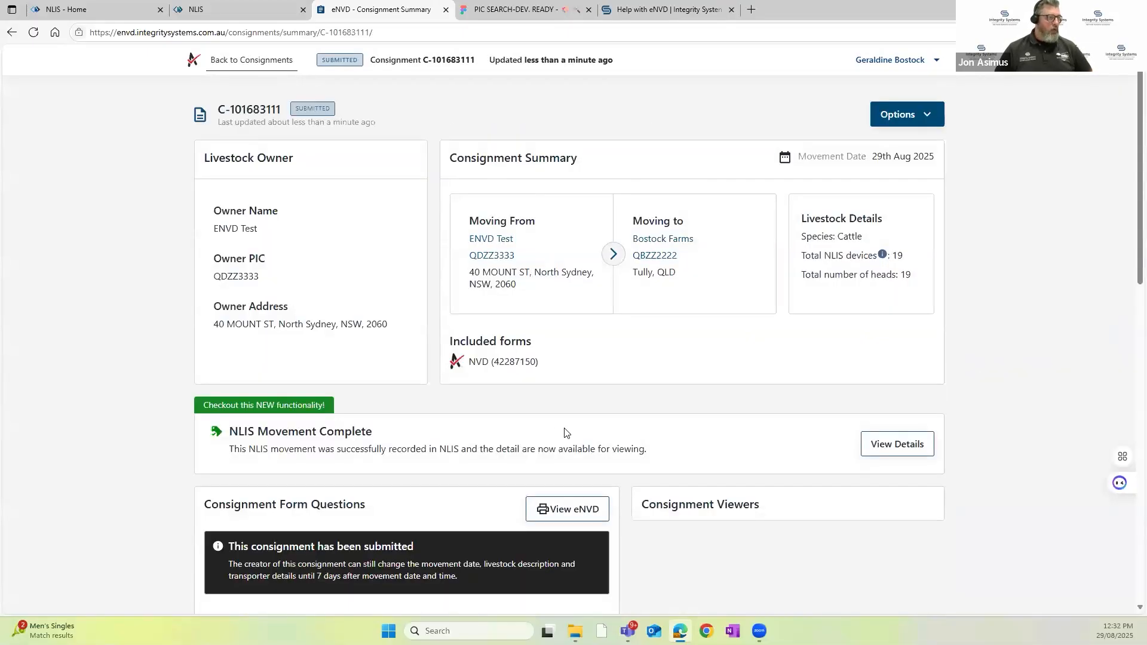
scroll(297, 417, "down", 1)
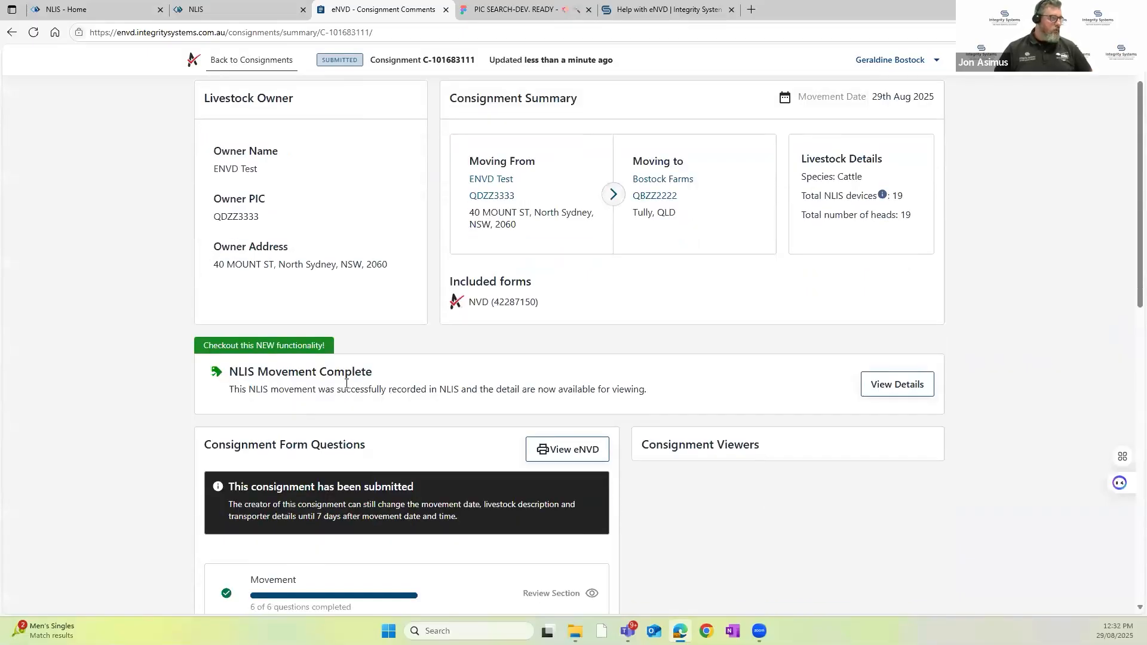
left_click(901, 386)
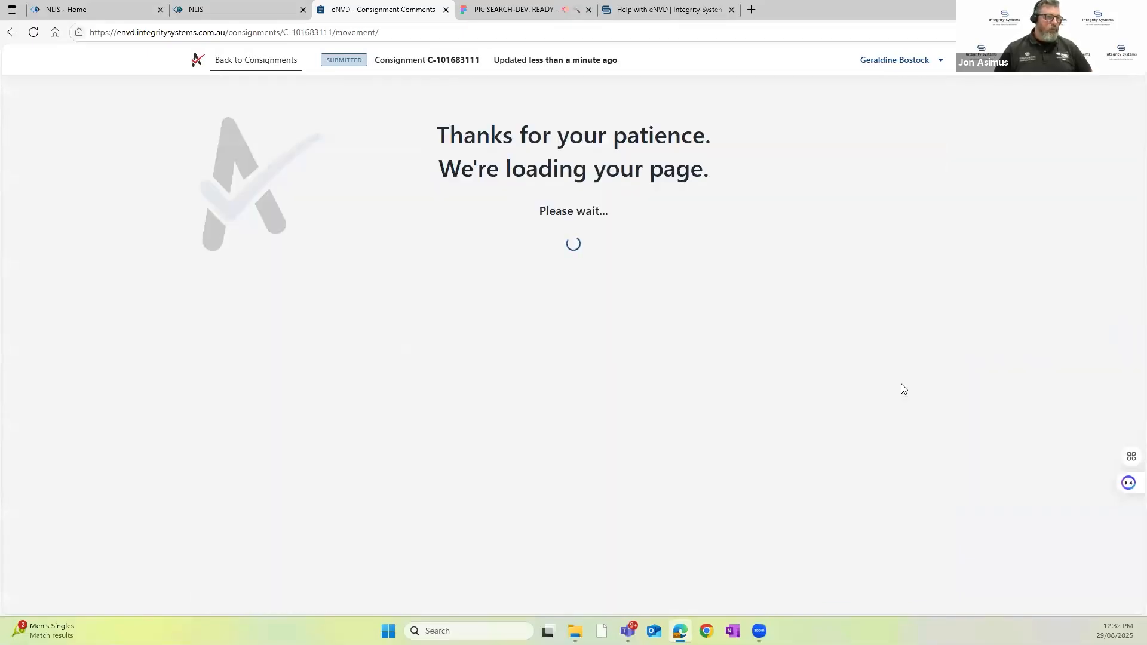